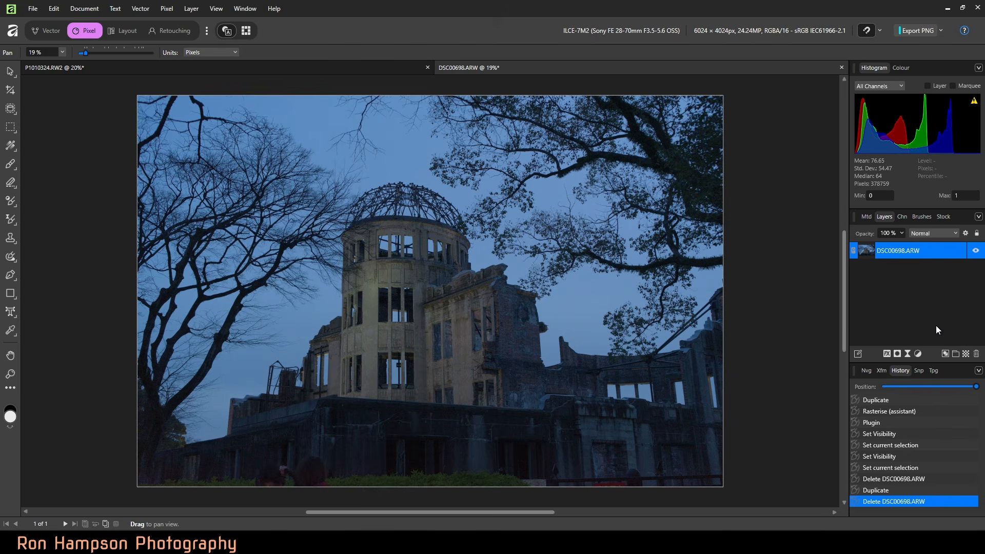
Step: Duplicate the DSC00698.ARW layer and open the copy in the Nik 9 Silver Efex plugin
{"action": "key", "text": "ctrl+j"}
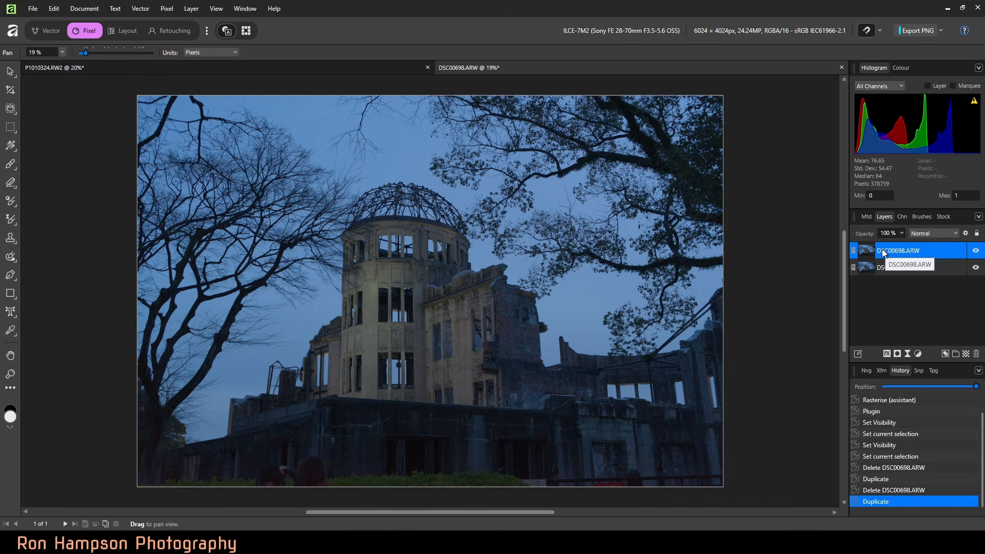
{"action": "left_click", "coordinate": [171, 10]}
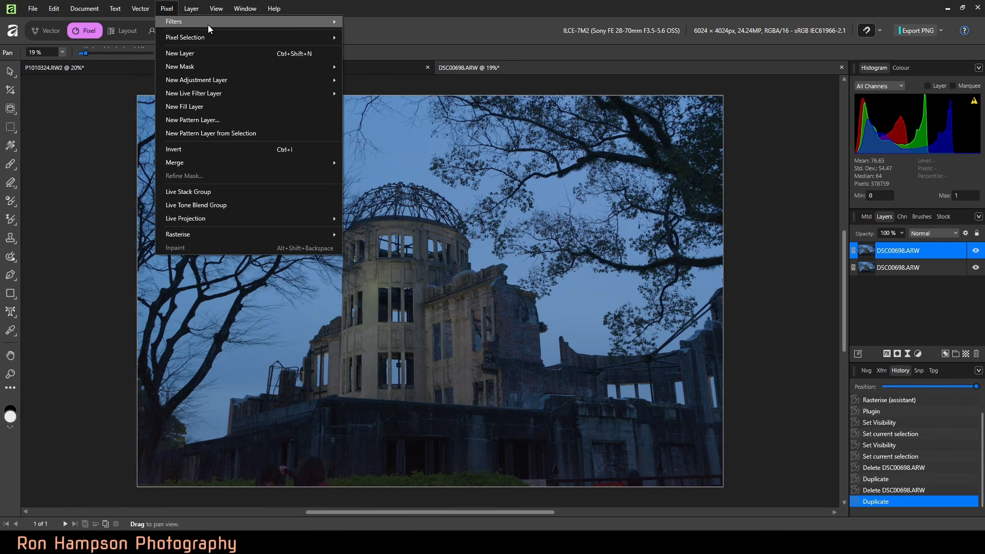
{"action": "mouse_move", "coordinate": [208, 24]}
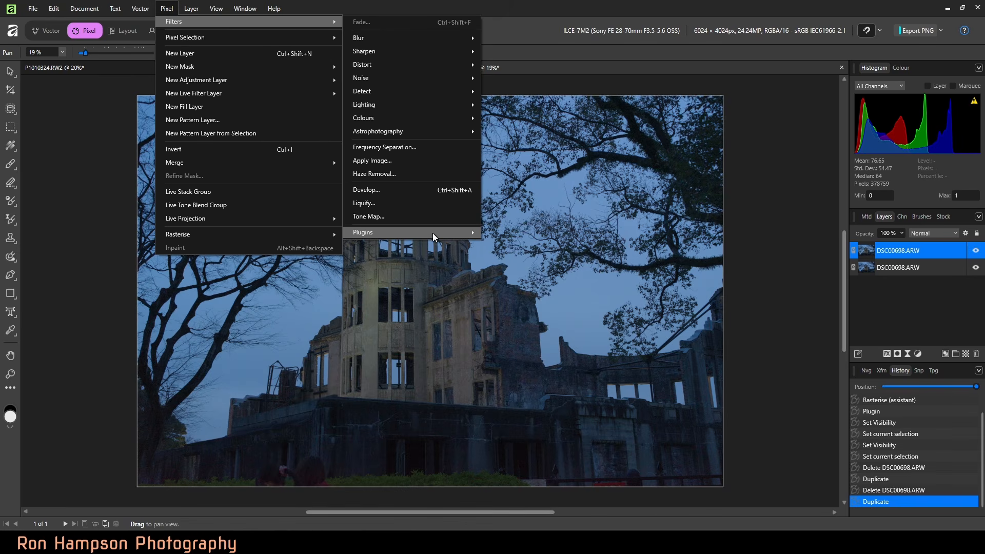
{"action": "mouse_move", "coordinate": [436, 235]}
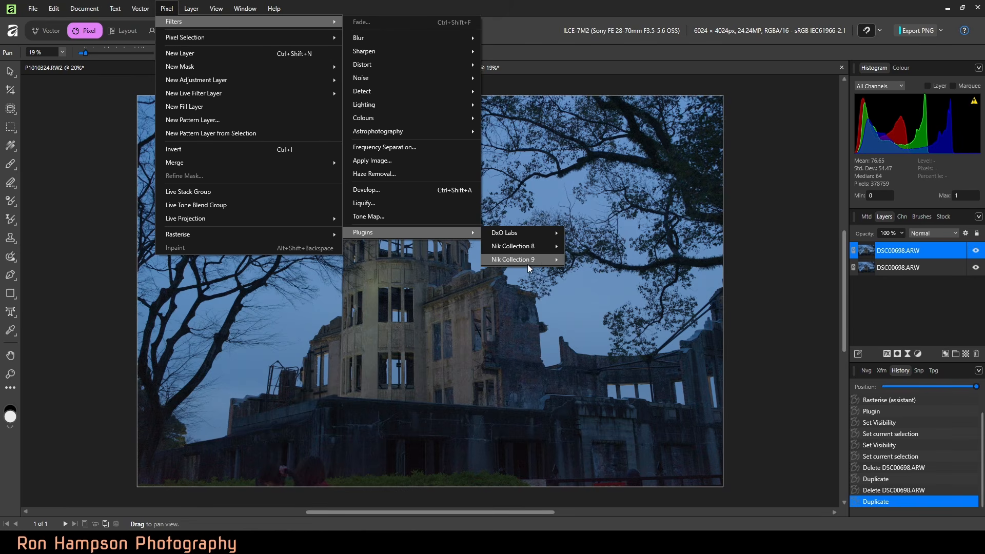
{"action": "mouse_move", "coordinate": [530, 263]}
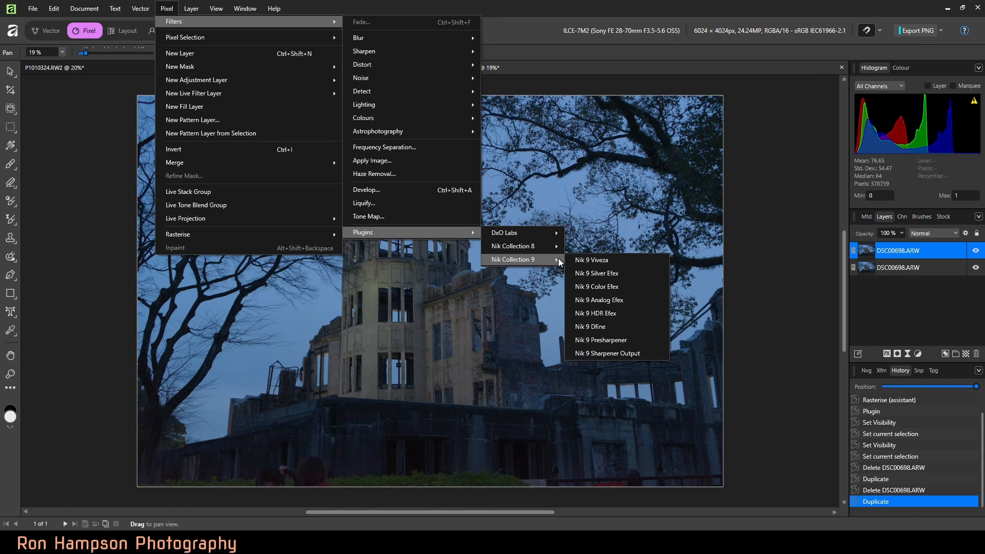
{"action": "left_click", "coordinate": [608, 273]}
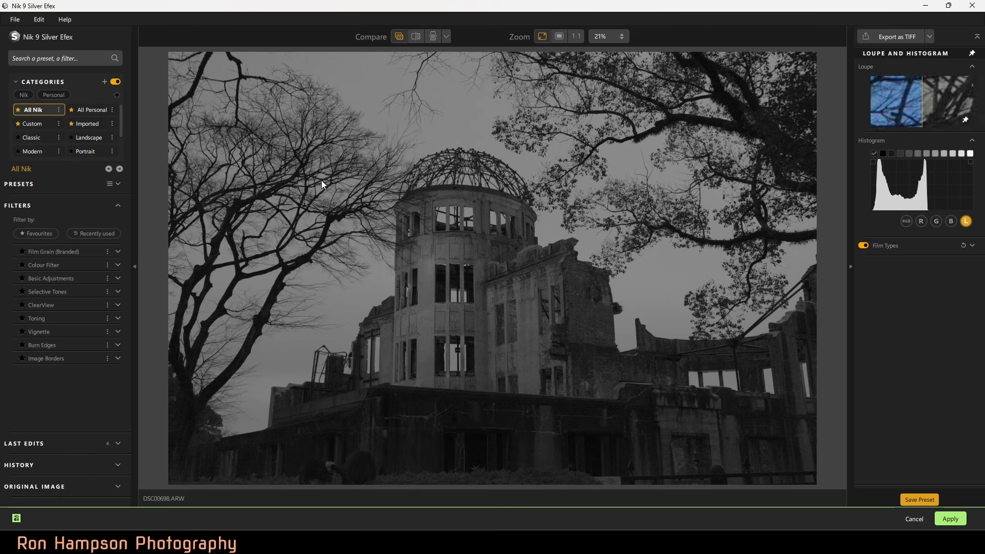
Step: Try the 001 Underexposed (EV -1), 002 Overexposed (EV +1) and 003 High Contrast (harsh) presets on the photo
{"action": "left_click", "coordinate": [117, 183]}
{"action": "left_click", "coordinate": [80, 350]}
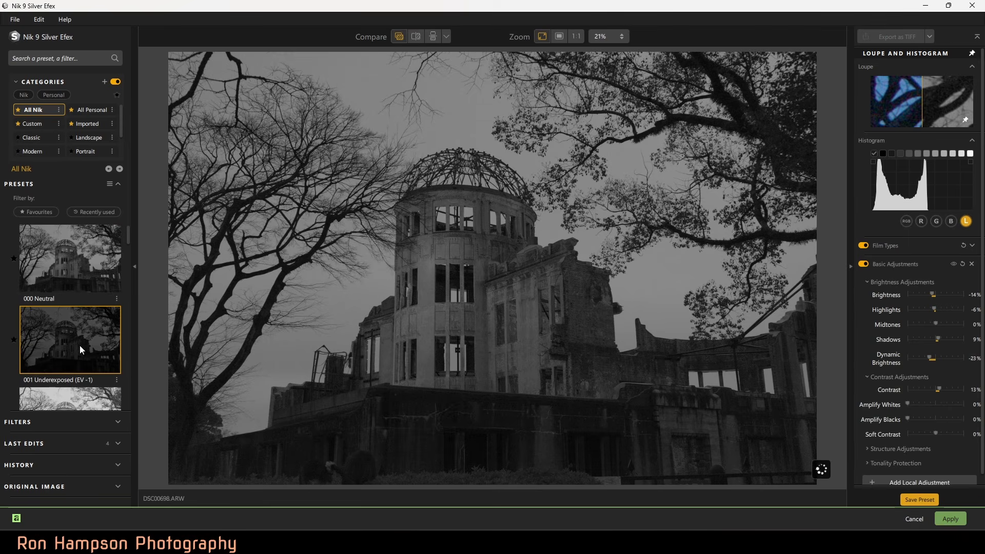
{"action": "scroll", "coordinate": [79, 345], "scroll_direction": "down", "scroll_amount": 3}
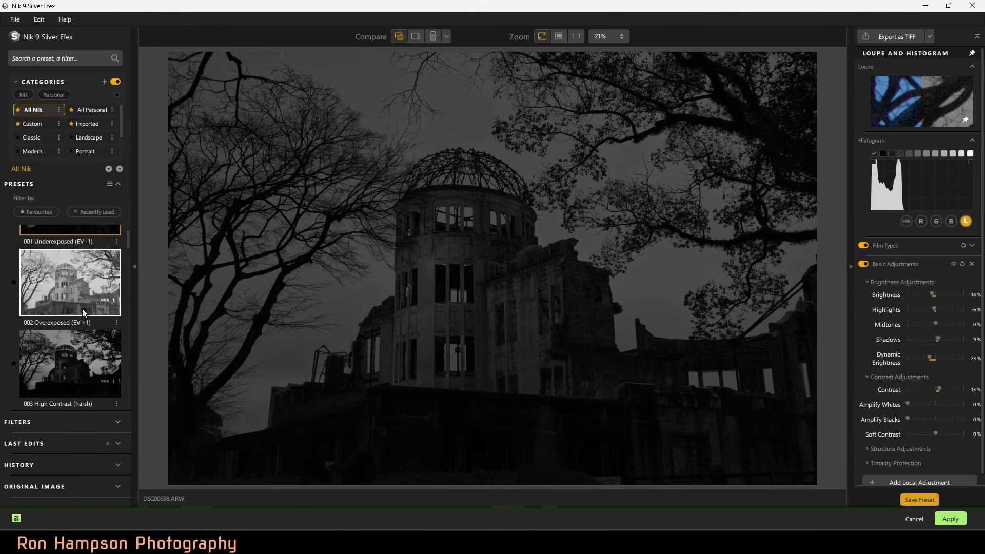
{"action": "left_click", "coordinate": [73, 294]}
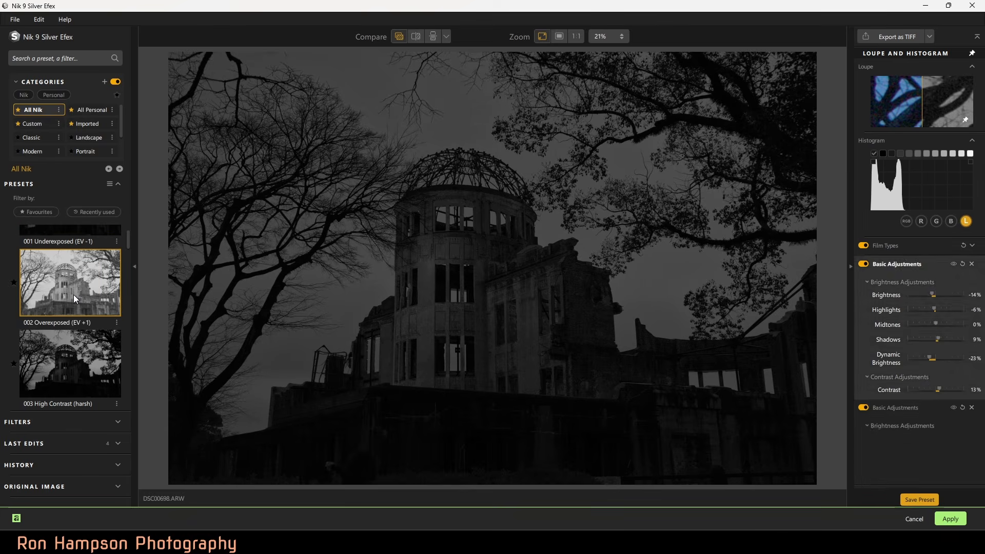
{"action": "left_click", "coordinate": [83, 362]}
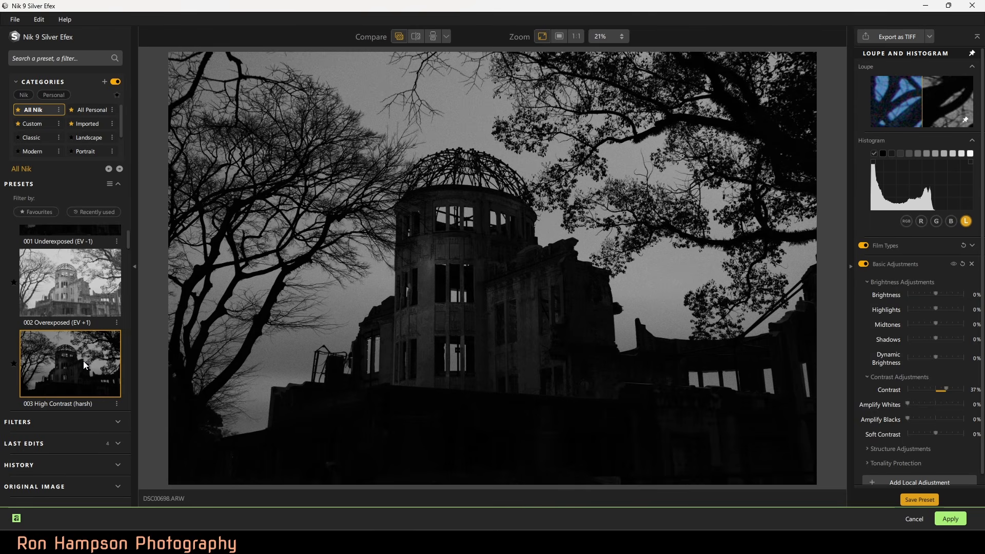
{"action": "scroll", "coordinate": [83, 361], "scroll_direction": "up", "scroll_amount": 3}
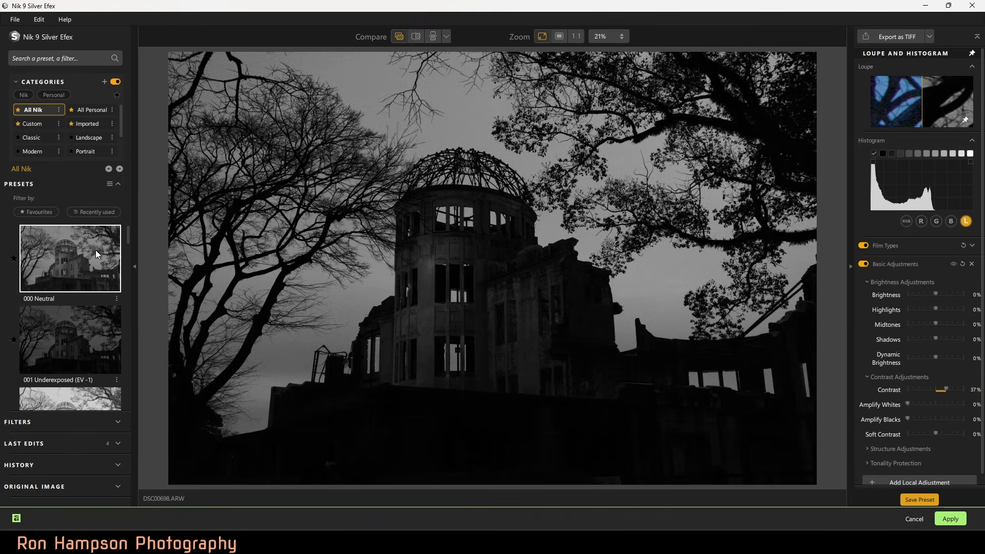
{"action": "left_click", "coordinate": [96, 251]}
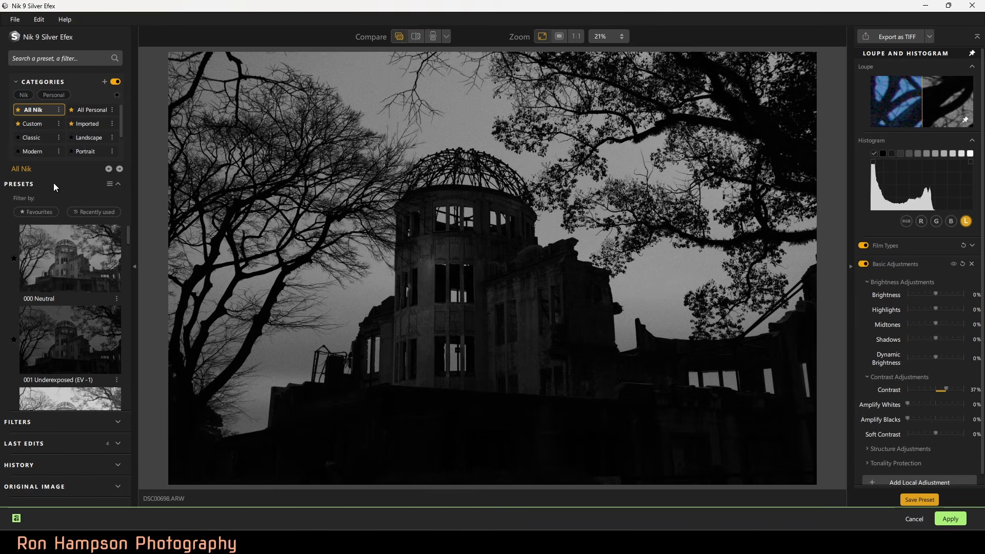
Step: Remove the preset's Basic Adjustments filter and reset the film type to Neutral
{"action": "left_click", "coordinate": [87, 419]}
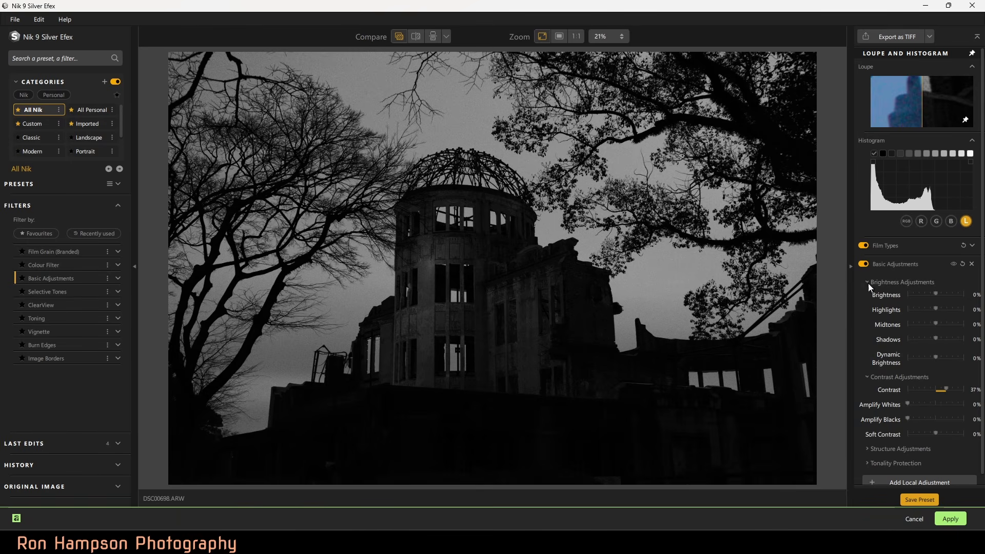
{"action": "left_click", "coordinate": [971, 264]}
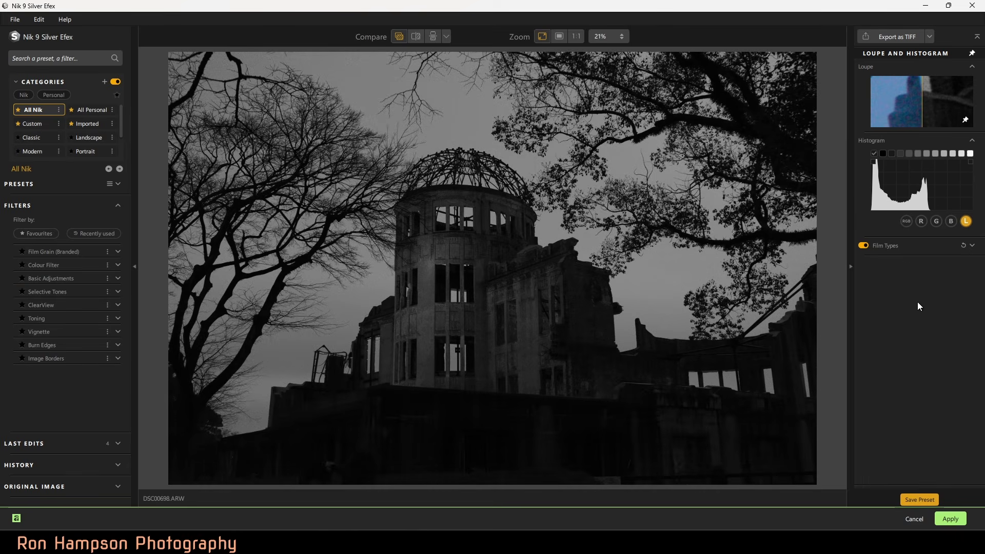
{"action": "left_click", "coordinate": [901, 245]}
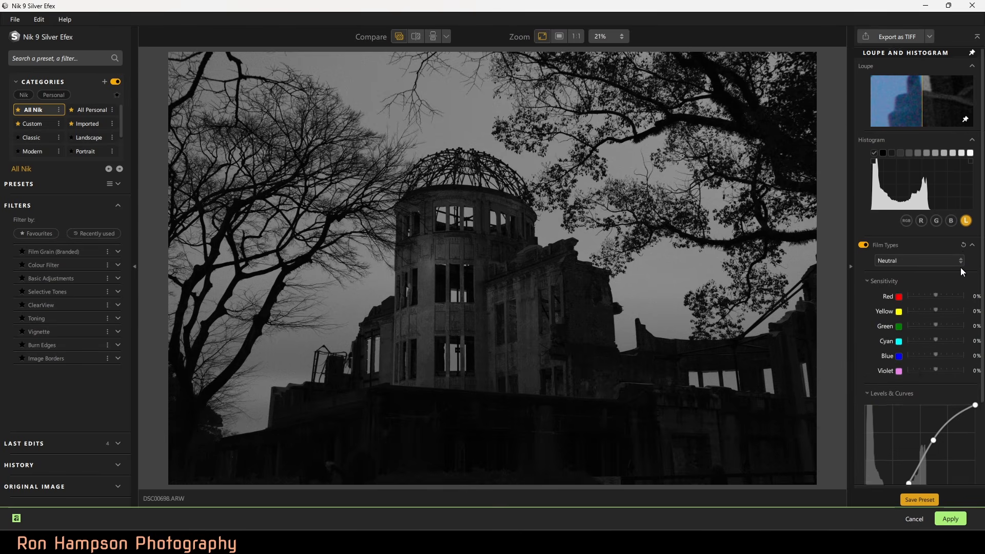
{"action": "scroll", "coordinate": [949, 257], "scroll_direction": "down", "scroll_amount": 3}
{"action": "left_click", "coordinate": [907, 161]}
{"action": "left_click", "coordinate": [907, 177]}
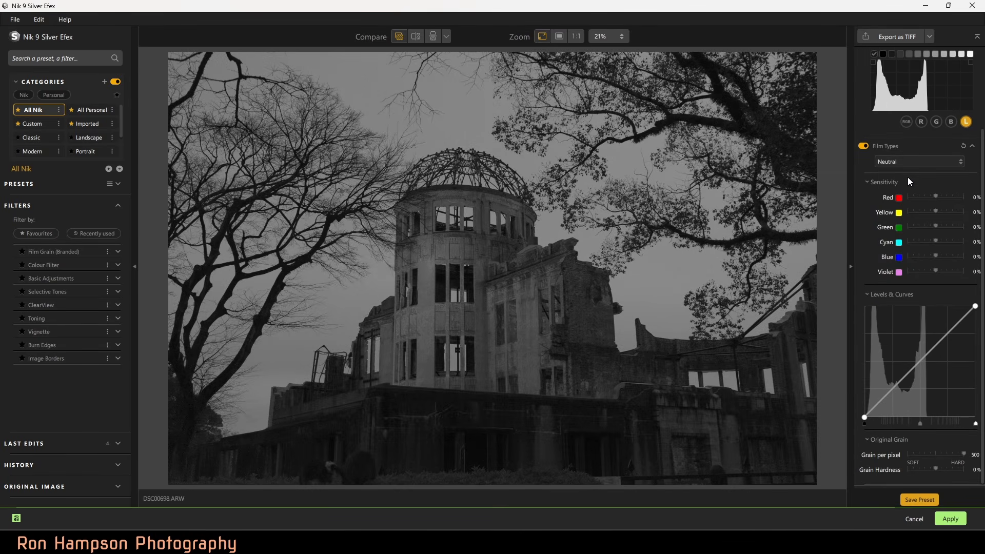
{"action": "left_click", "coordinate": [895, 144]}
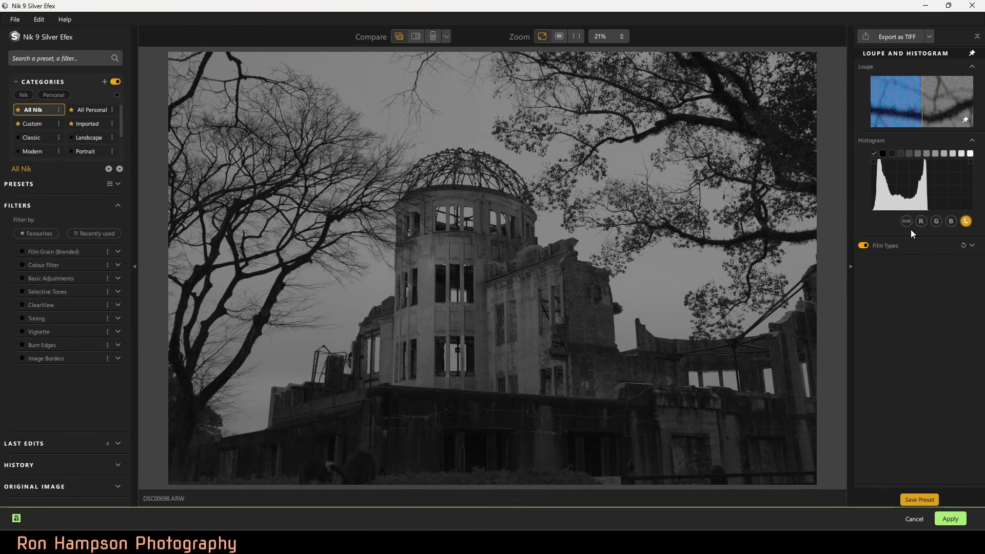
Step: Add a Basic Adjustments filter with Brightness at -32%, Midtones at -51% and Shadows at 12%
{"action": "left_click", "coordinate": [96, 278]}
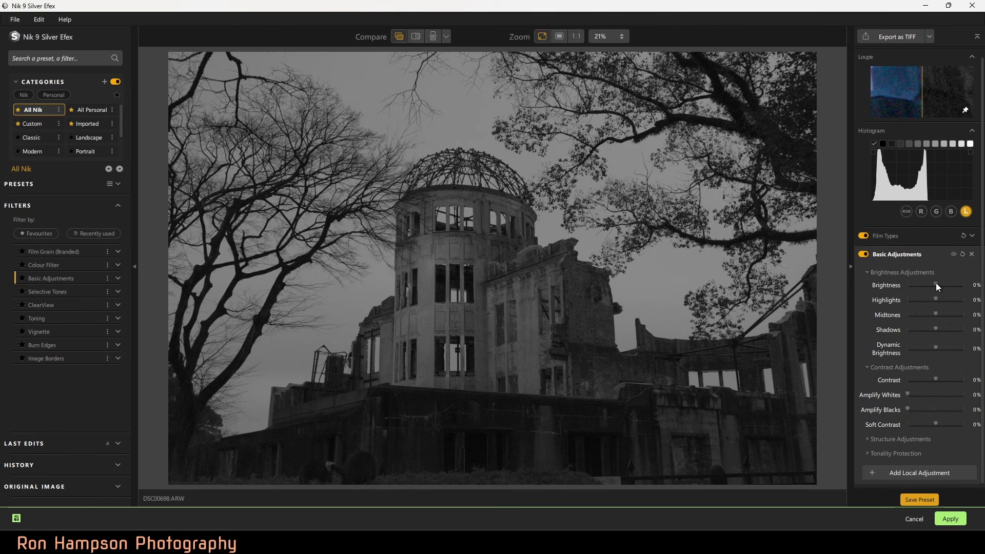
{"action": "left_click_drag", "start_coordinate": [935, 283], "coordinate": [929, 284]}
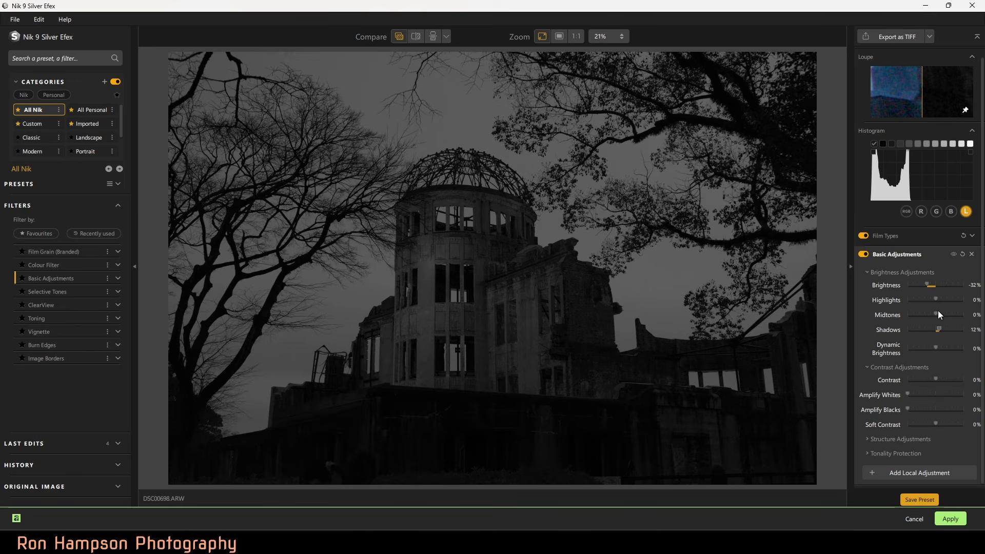
{"action": "left_click_drag", "start_coordinate": [925, 314], "coordinate": [923, 314]}
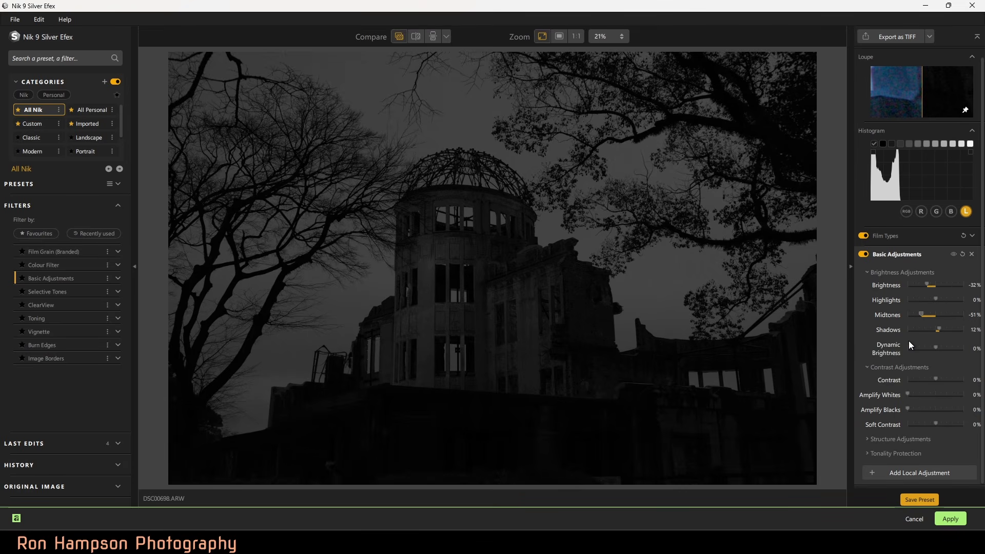
Step: Place a local control point on the wall of the domed tower and shrink its radius to about the tower's width
{"action": "left_click", "coordinate": [910, 473]}
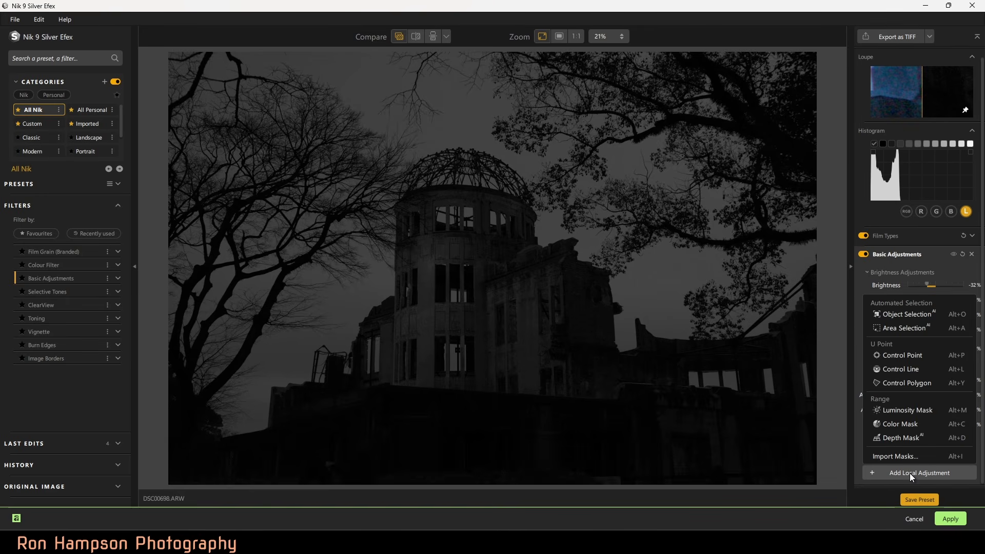
{"action": "left_click", "coordinate": [915, 354]}
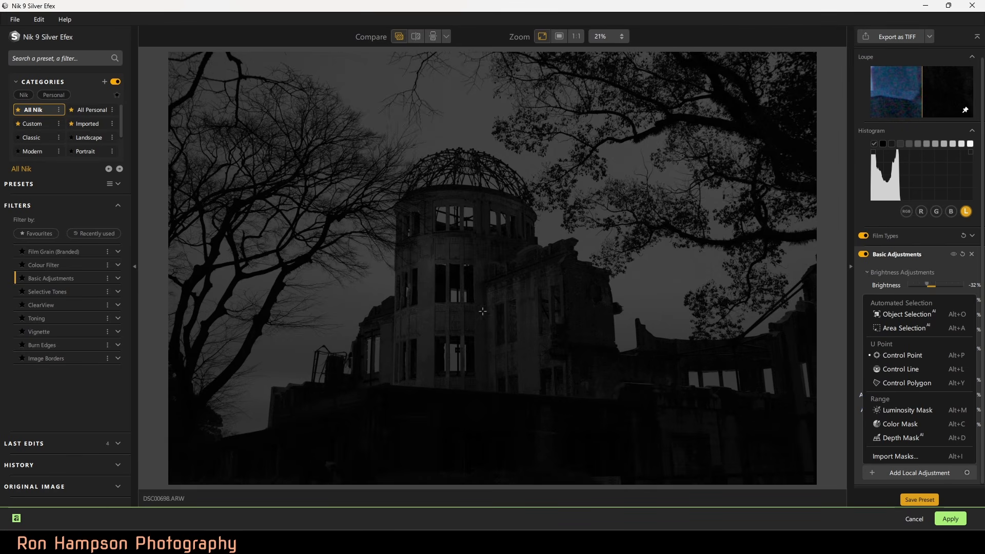
{"action": "left_click", "coordinate": [426, 308]}
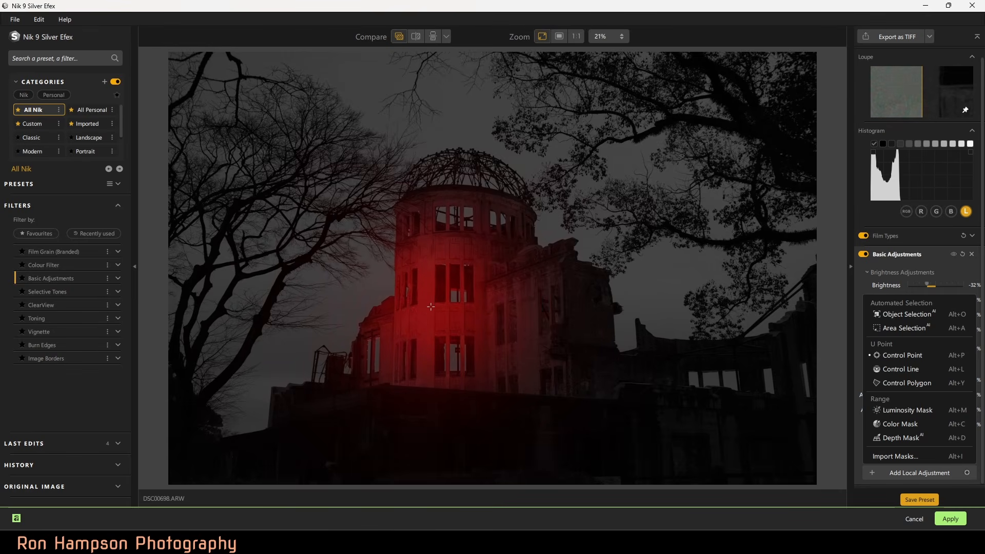
{"action": "left_click", "coordinate": [431, 307]}
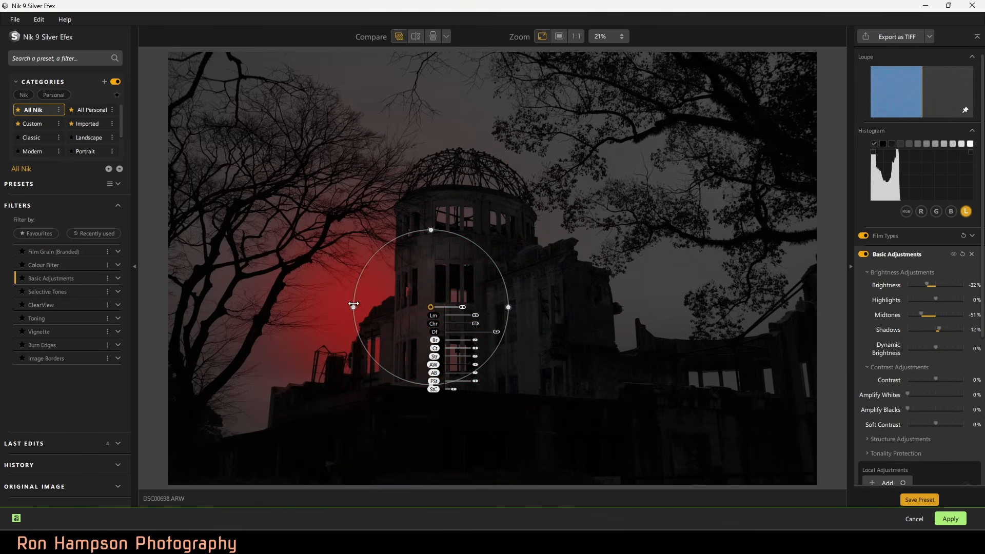
{"action": "left_click_drag", "start_coordinate": [356, 307], "coordinate": [393, 300]}
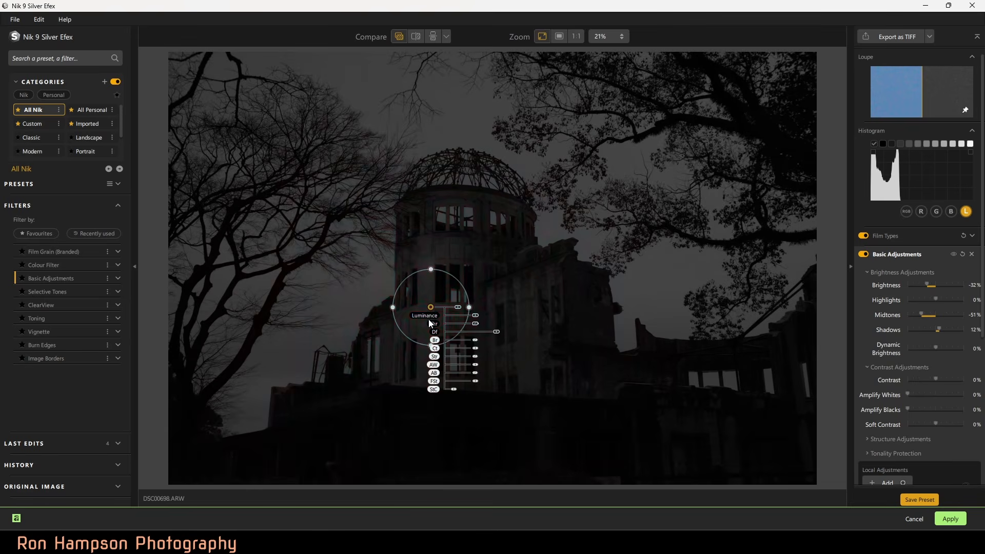
{"action": "left_click_drag", "start_coordinate": [432, 309], "coordinate": [435, 314]}
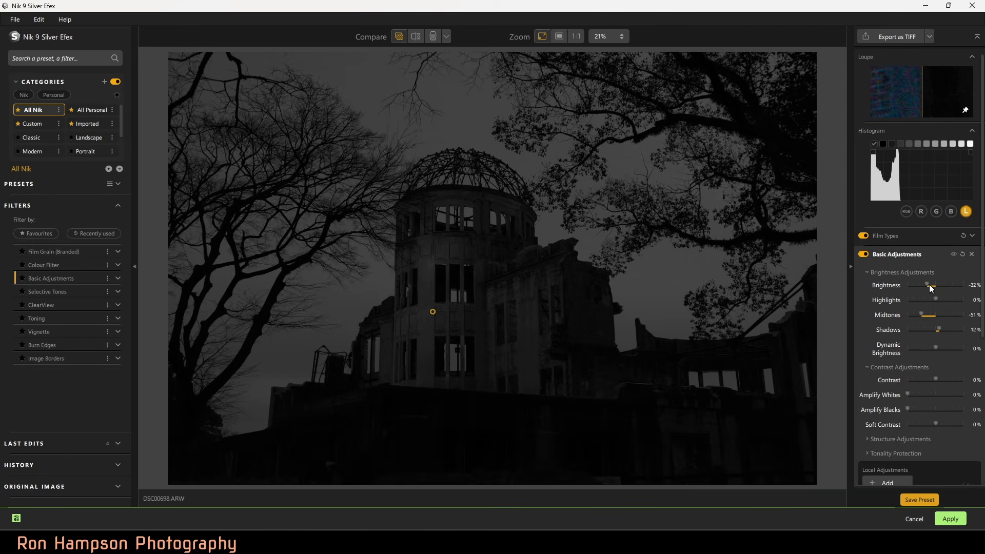
Step: Raise the tower control point's brightness to about 39%
{"action": "scroll", "coordinate": [934, 429], "scroll_direction": "down", "scroll_amount": 3}
{"action": "scroll", "coordinate": [935, 429], "scroll_direction": "down", "scroll_amount": 2}
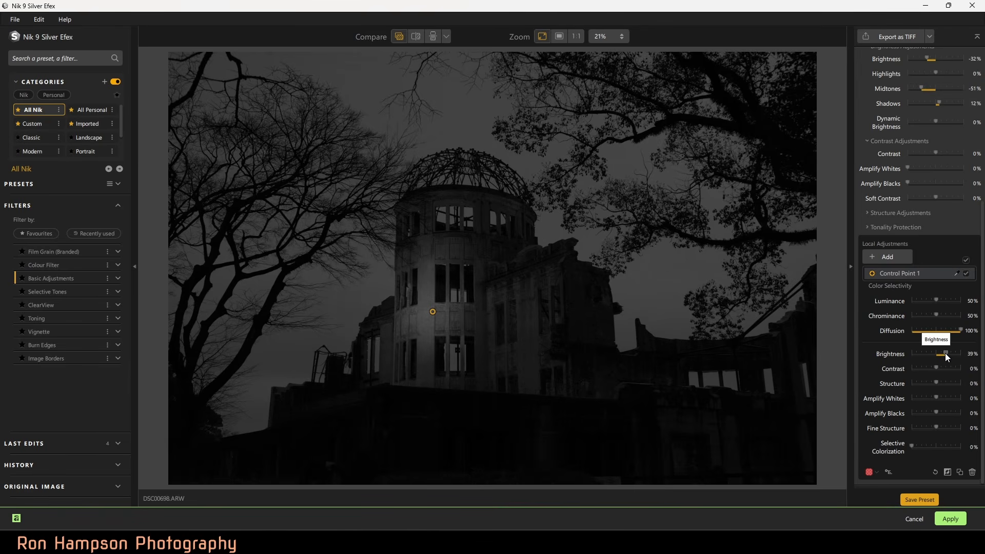
{"action": "left_click_drag", "start_coordinate": [946, 353], "coordinate": [945, 353]}
Step: Add a luminosity mask sampled from the sky above the dome
{"action": "left_click", "coordinate": [885, 257]}
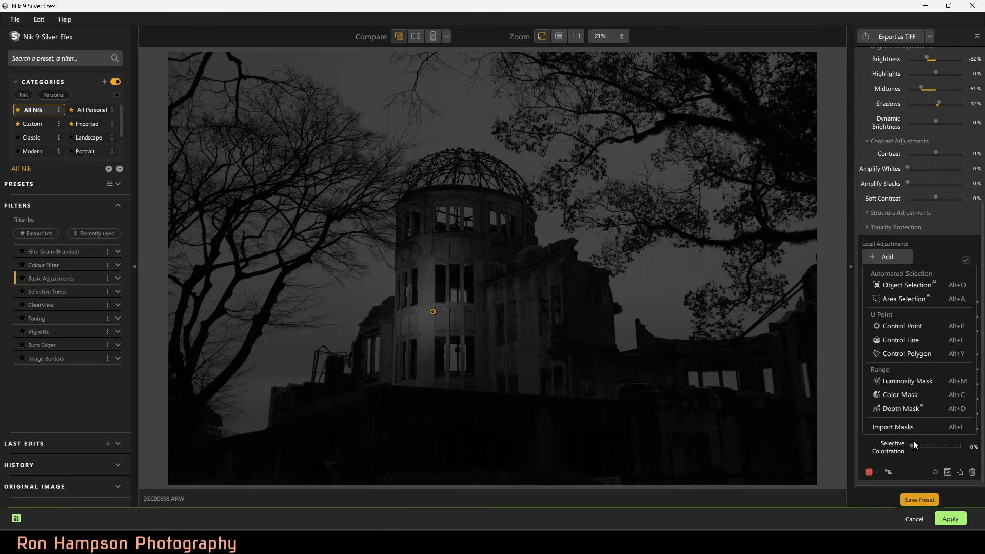
{"action": "left_click", "coordinate": [907, 380]}
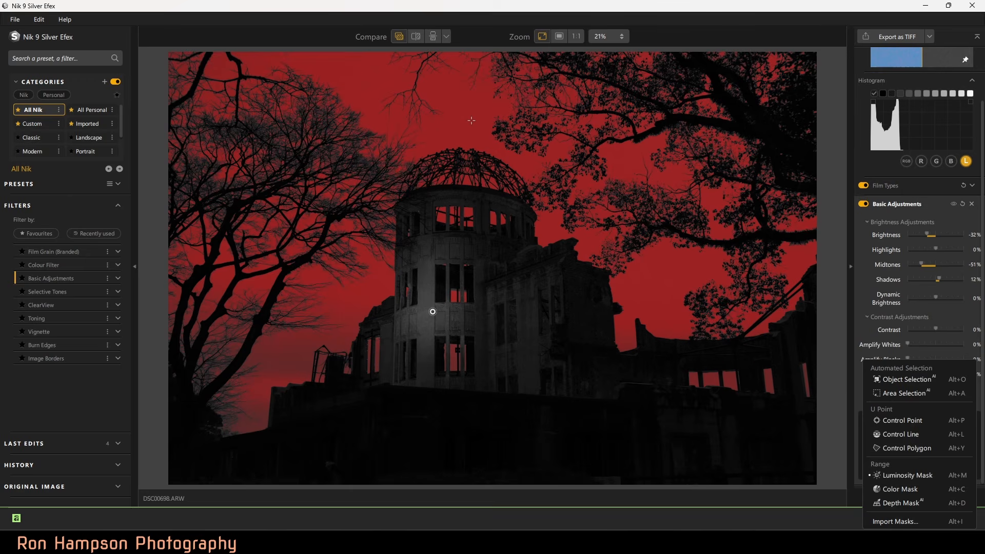
{"action": "left_click", "coordinate": [471, 120]}
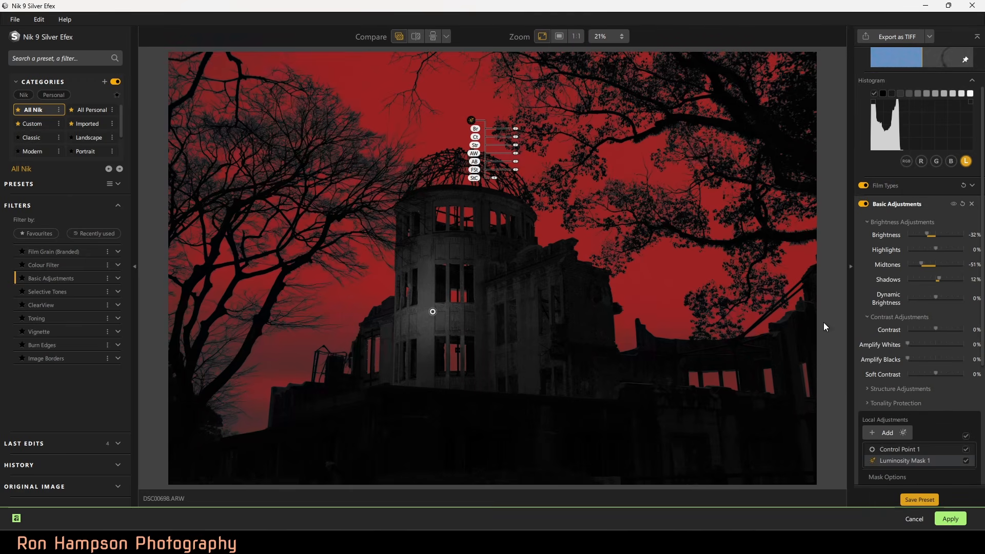
Step: Set the luminosity mask's brightness to about 11% and increase its Amplify Blacks, Amplify Whites and Fine Structure
{"action": "scroll", "coordinate": [925, 421], "scroll_direction": "down", "scroll_amount": 4}
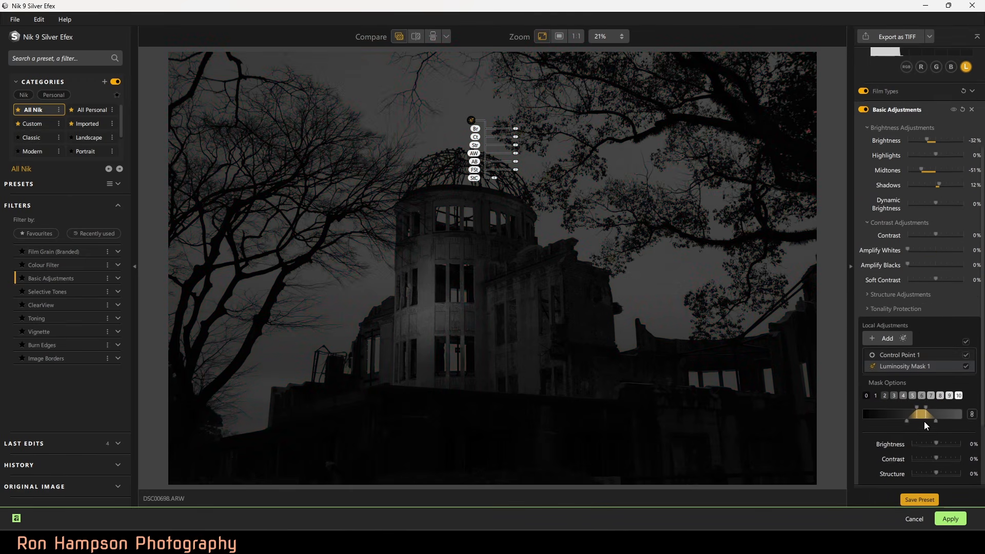
{"action": "left_click_drag", "start_coordinate": [936, 353], "coordinate": [939, 353]}
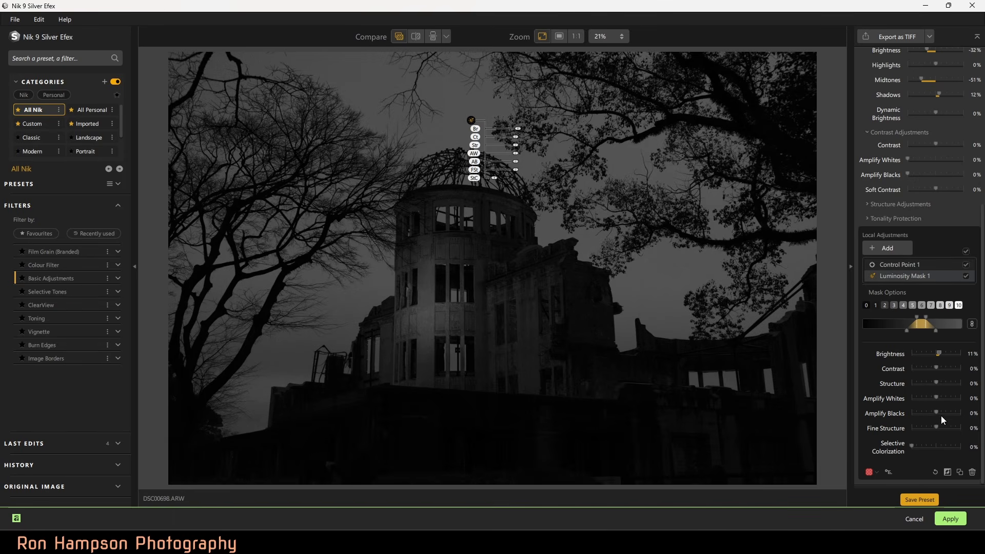
{"action": "left_click_drag", "start_coordinate": [936, 411], "coordinate": [946, 410]}
{"action": "left_click_drag", "start_coordinate": [943, 396], "coordinate": [938, 396]}
{"action": "left_click_drag", "start_coordinate": [937, 427], "coordinate": [945, 427]}
Step: Add a Vignette filter darkening the edges with an amount of about -24%, and apply the Silver Efex edit to the layer
{"action": "left_click", "coordinate": [96, 331]}
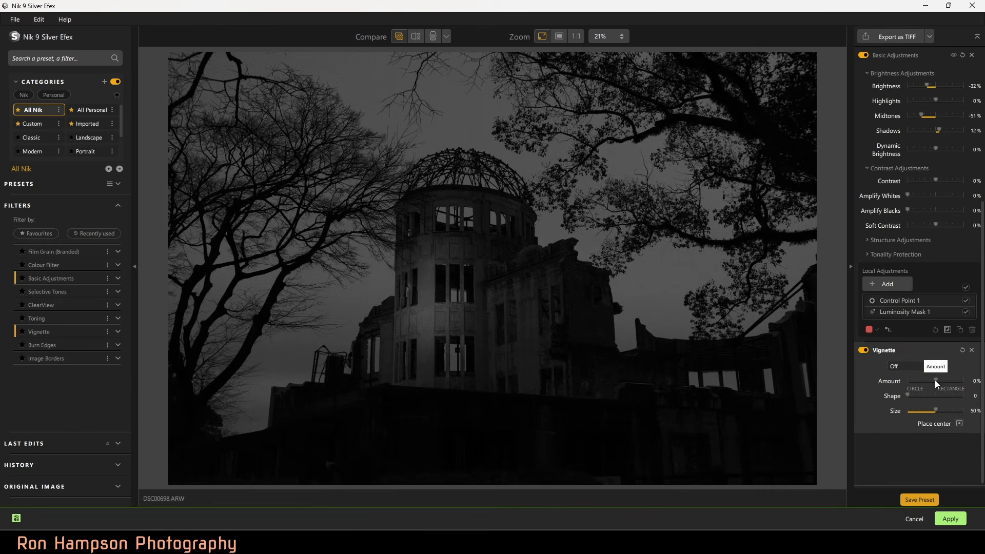
{"action": "left_click_drag", "start_coordinate": [935, 380], "coordinate": [930, 382]}
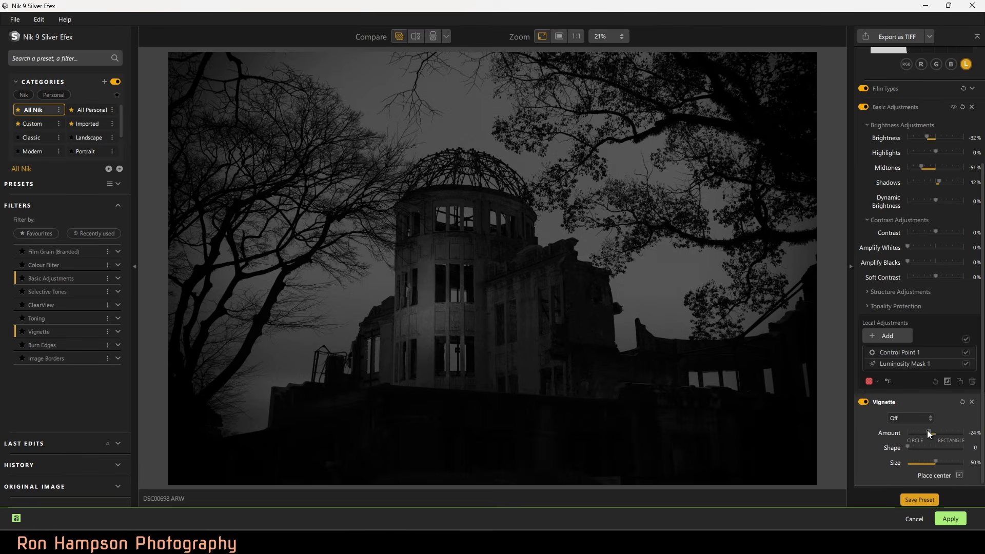
{"action": "left_click_drag", "start_coordinate": [928, 430], "coordinate": [928, 433]}
{"action": "left_click", "coordinate": [949, 518]}
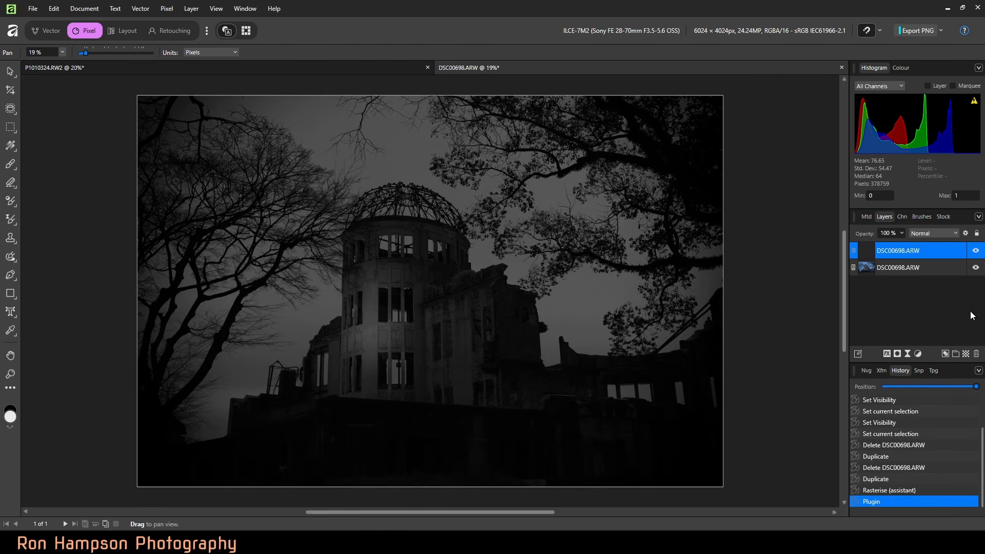
Step: Compare the black-and-white conversion with the original photo by hiding the top layer and showing it again
{"action": "left_click", "coordinate": [976, 250]}
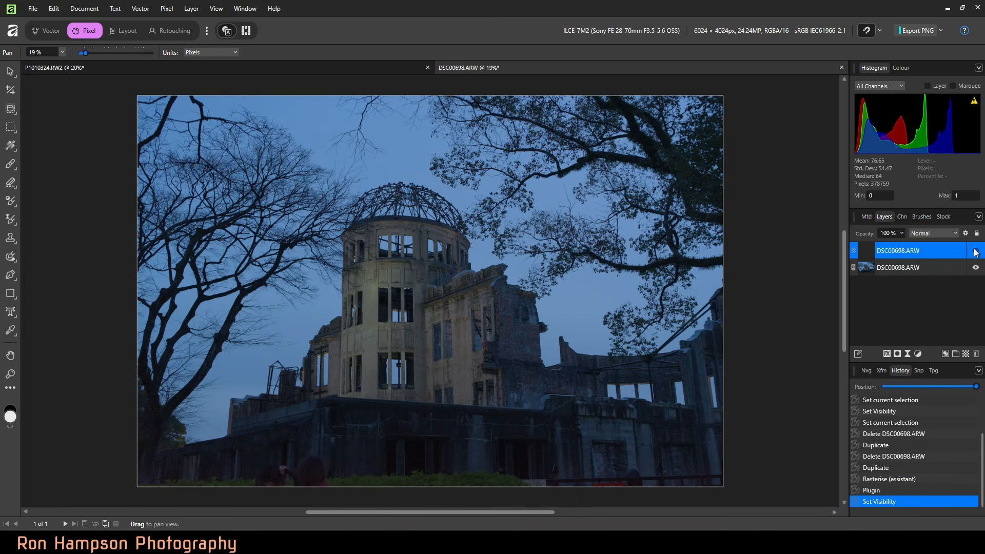
{"action": "left_click", "coordinate": [977, 253]}
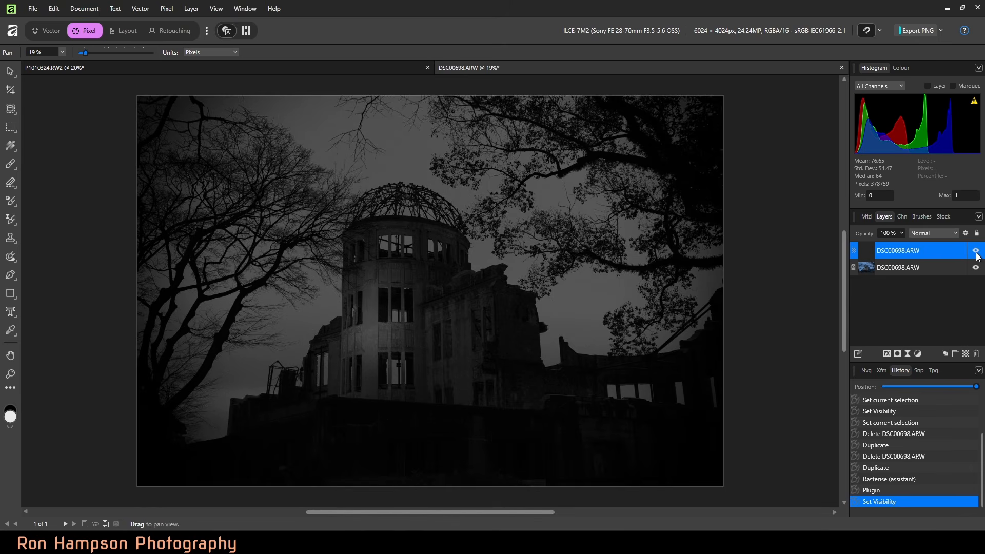
Step: In the P1010324.RW2 document, crop the street photo at its original ratio to about 5065 × 3803 px, trimming the dark corners
{"action": "left_click", "coordinate": [206, 68]}
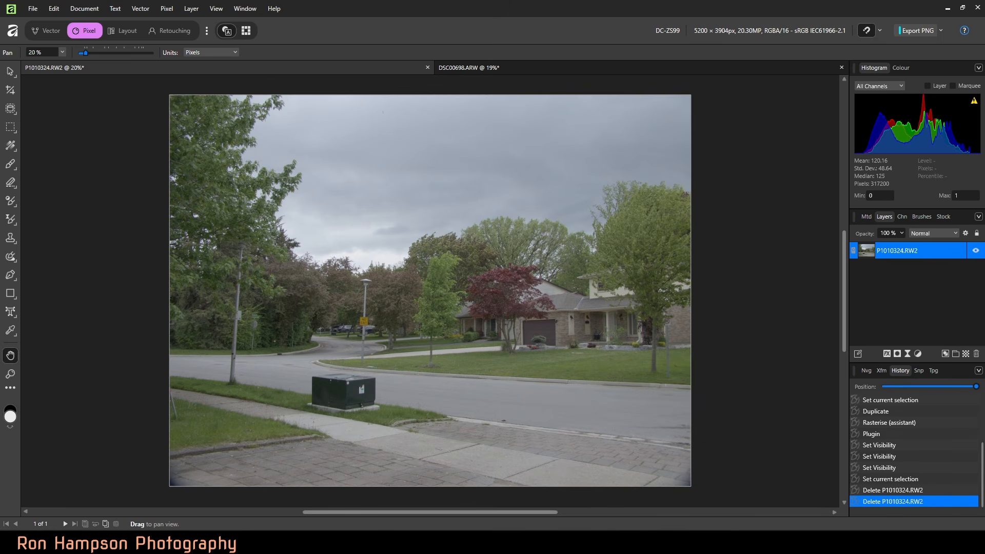
{"action": "left_click", "coordinate": [10, 91]}
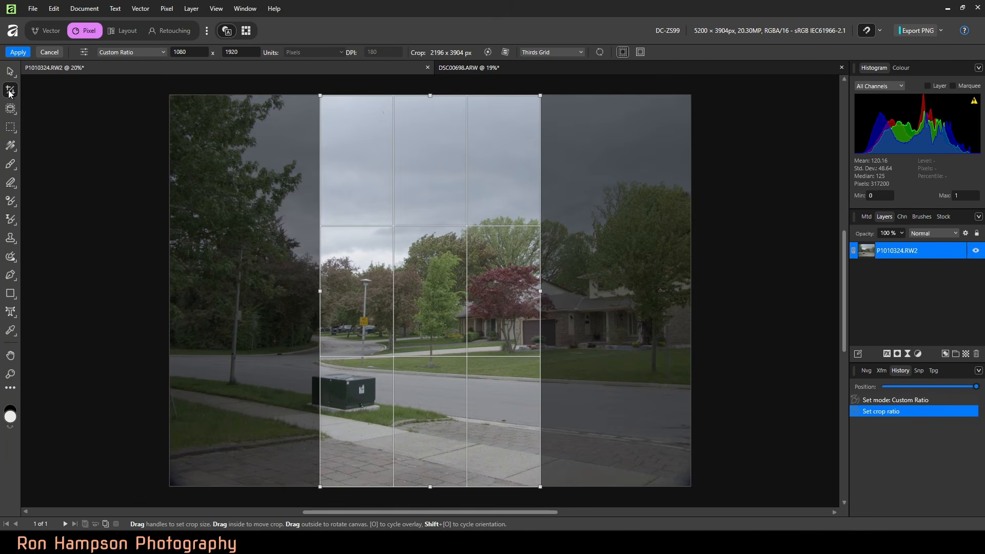
{"action": "left_click", "coordinate": [137, 53]}
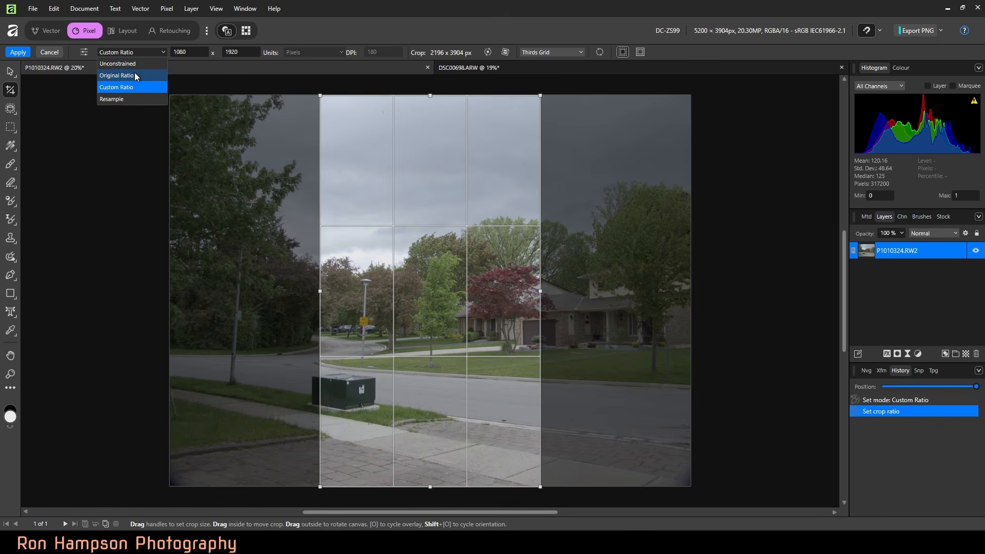
{"action": "left_click", "coordinate": [135, 72]}
{"action": "left_click_drag", "start_coordinate": [320, 209], "coordinate": [167, 107]}
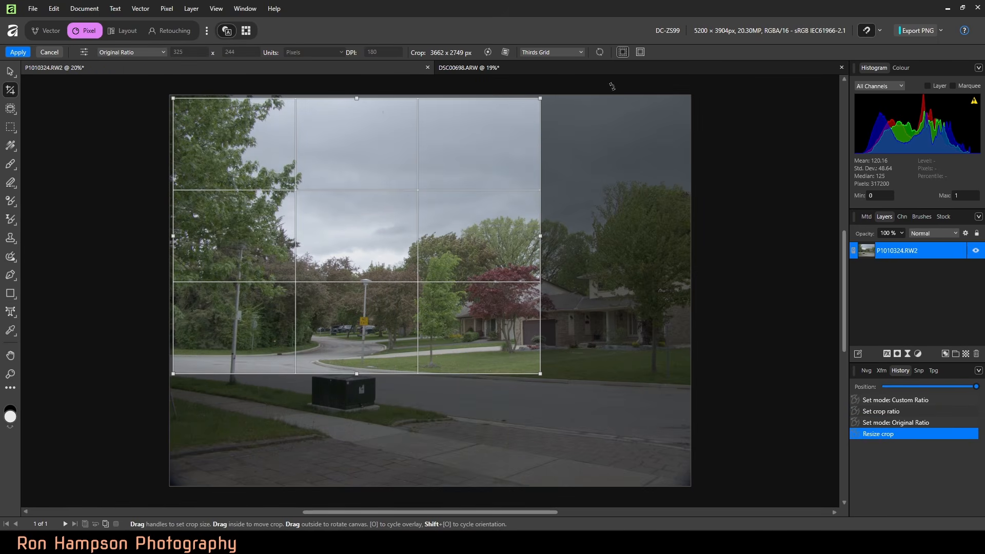
{"action": "left_click_drag", "start_coordinate": [541, 376], "coordinate": [681, 480]}
{"action": "left_click_drag", "start_coordinate": [426, 383], "coordinate": [430, 383]}
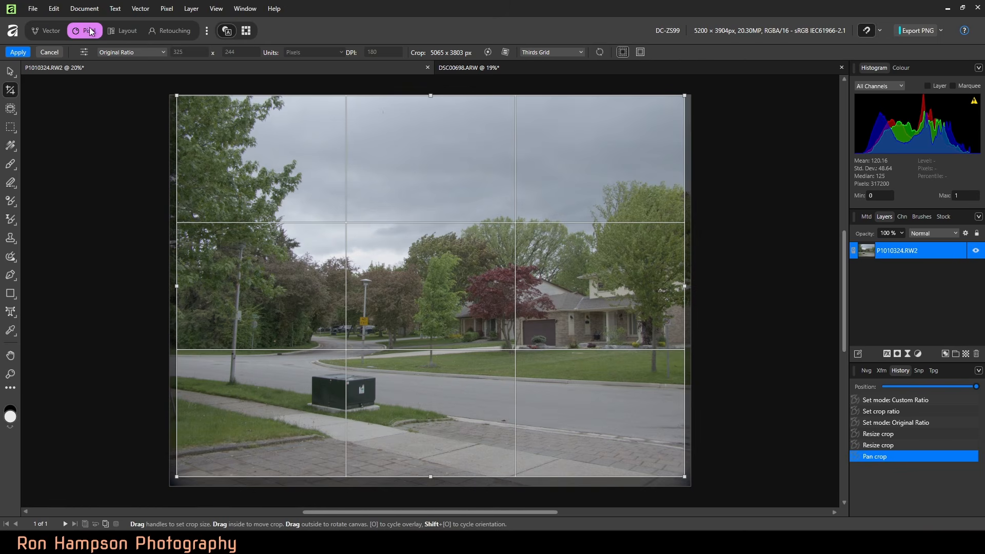
{"action": "left_click", "coordinate": [18, 52]}
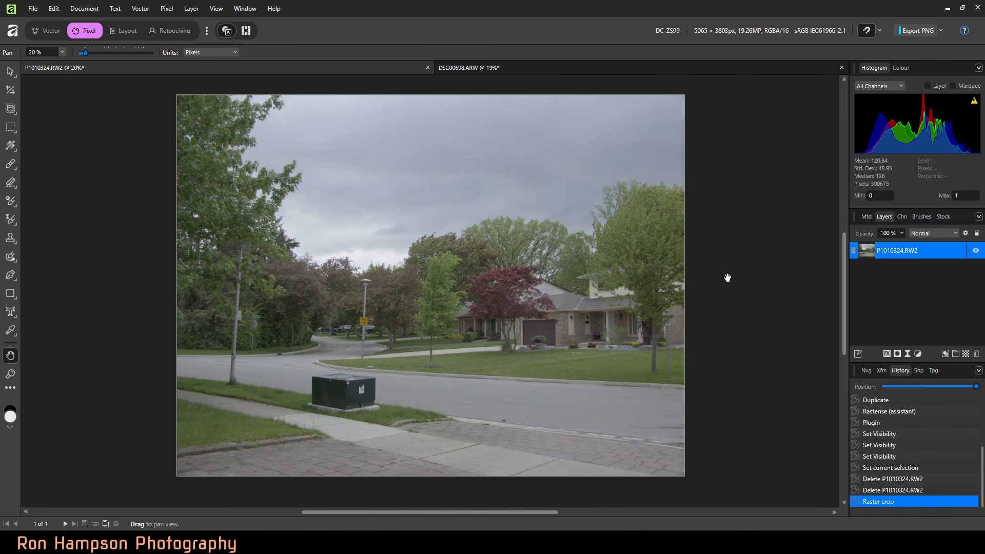
Step: Duplicate the street photo layer and open the copy in Nik 9 Color Efex
{"action": "key", "text": "ctrl+j"}
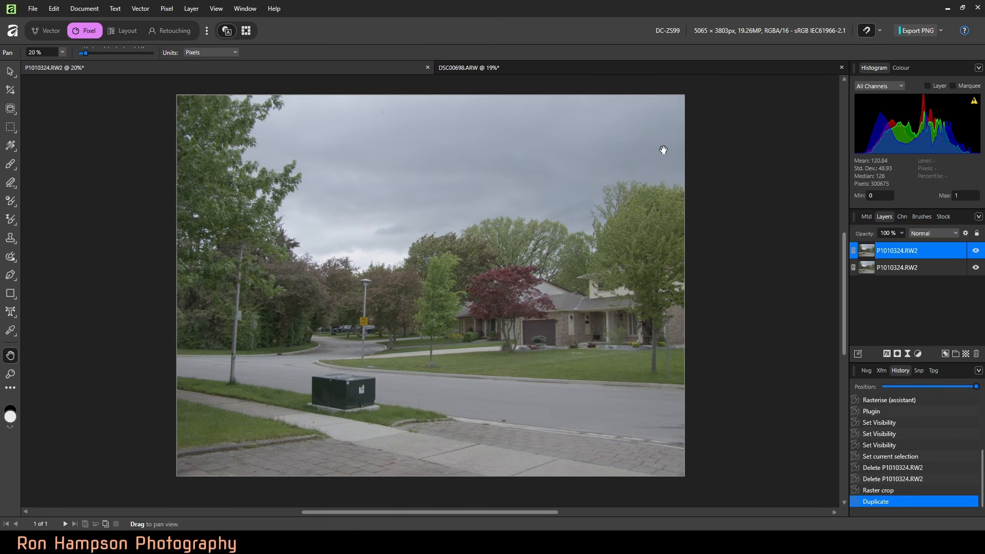
{"action": "left_click", "coordinate": [173, 11]}
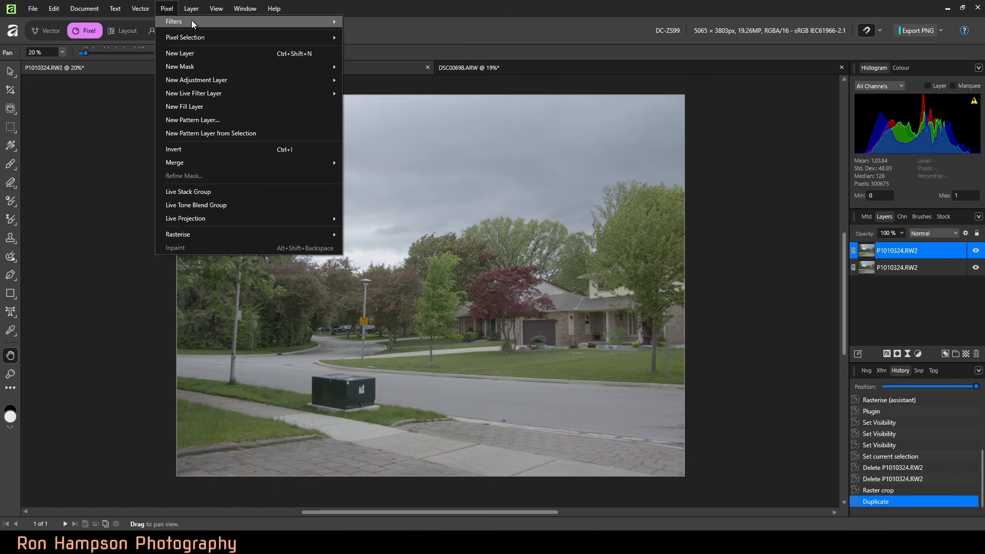
{"action": "mouse_move", "coordinate": [310, 20]}
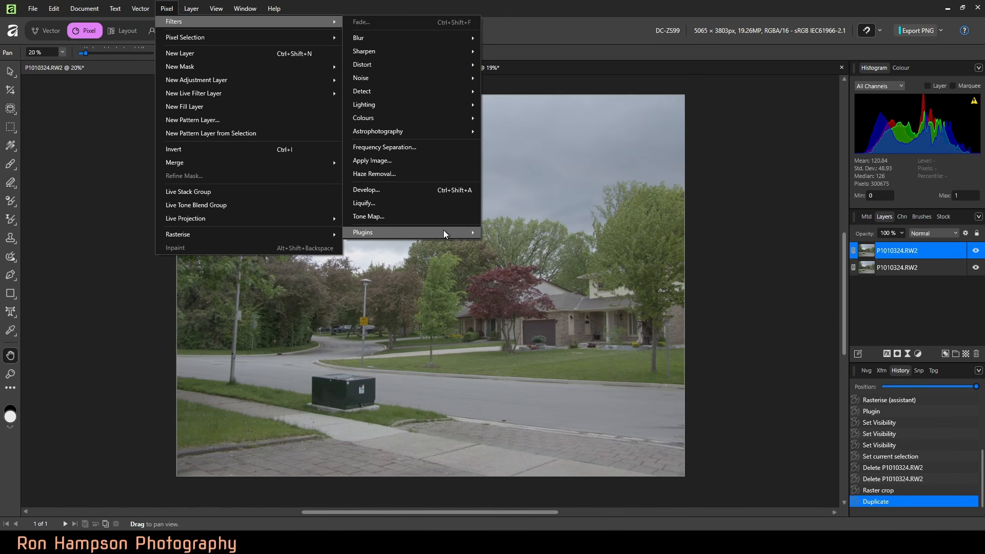
{"action": "mouse_move", "coordinate": [446, 231]}
{"action": "mouse_move", "coordinate": [525, 259]}
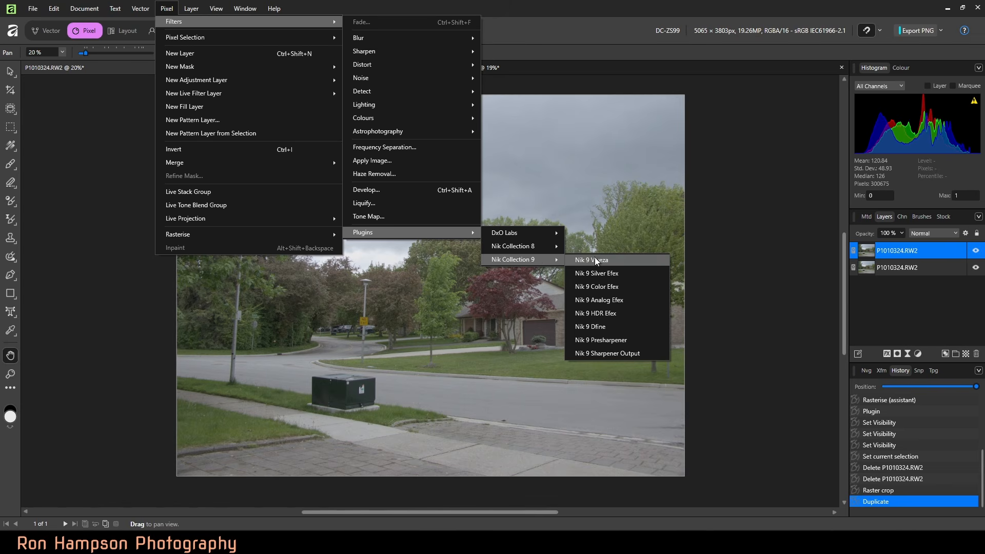
{"action": "left_click", "coordinate": [607, 287]}
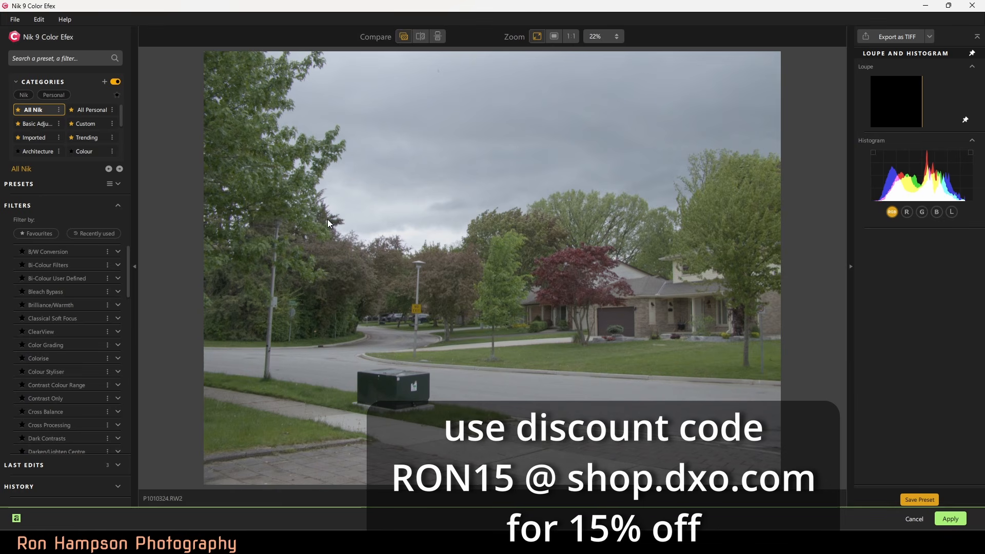
Step: Add a Levels & Curves filter, pull the black and white points slightly inward, and shape a contrast-boosting S-curve
{"action": "left_click_drag", "start_coordinate": [128, 264], "coordinate": [141, 344]}
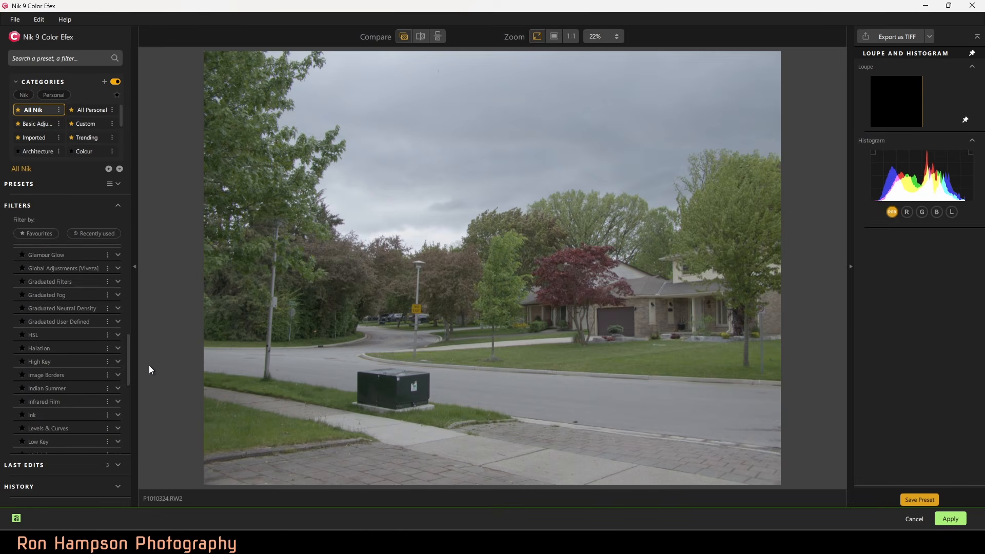
{"action": "left_click", "coordinate": [96, 429]}
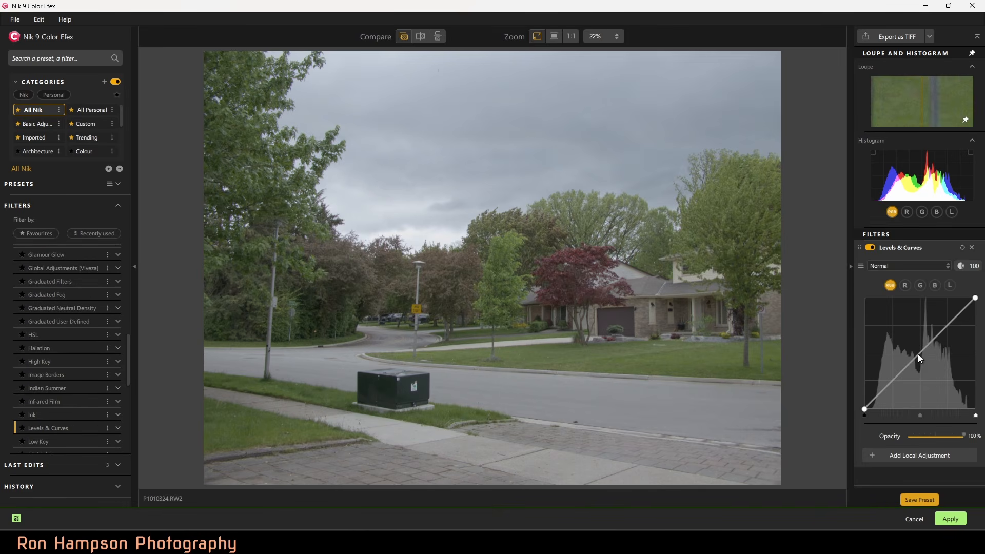
{"action": "left_click_drag", "start_coordinate": [894, 381], "coordinate": [893, 384]}
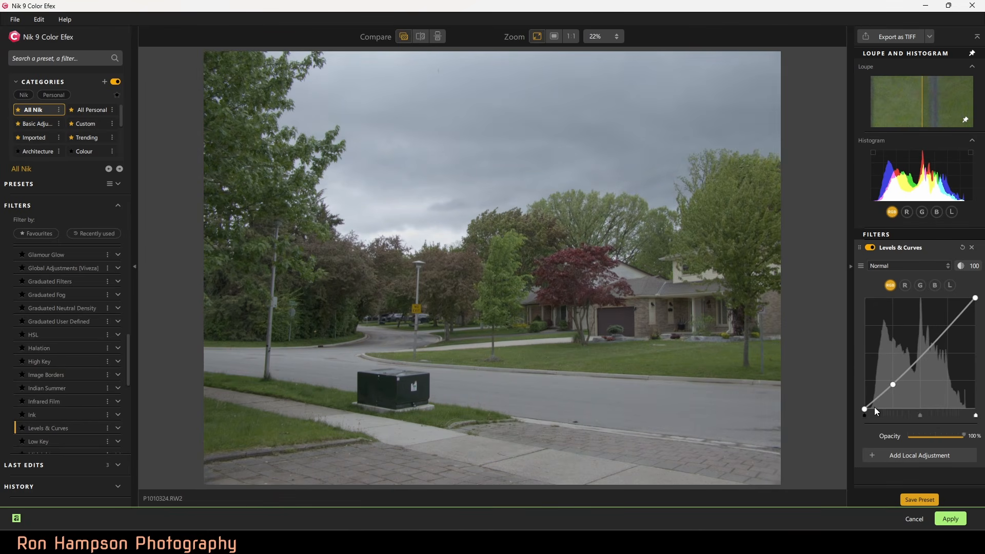
{"action": "left_click_drag", "start_coordinate": [865, 411], "coordinate": [868, 409]}
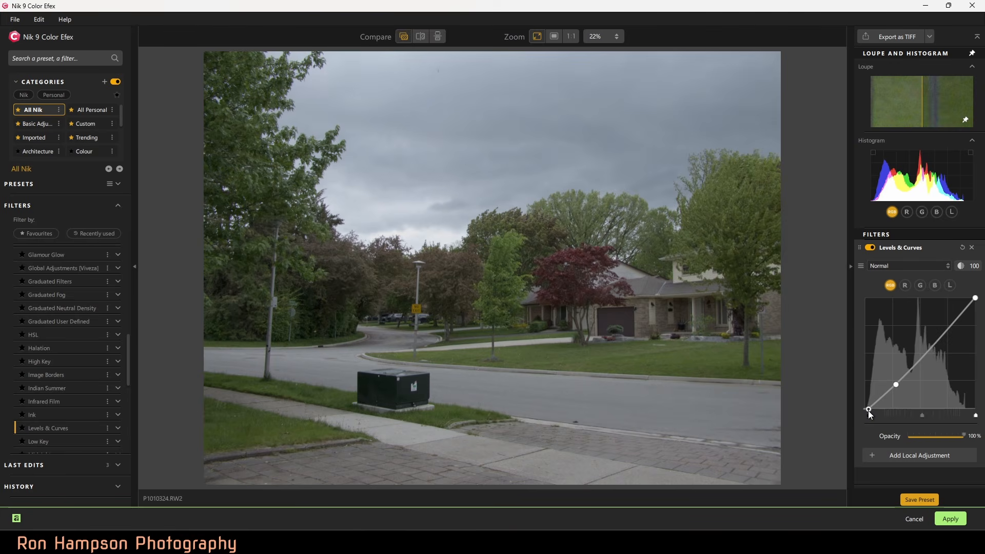
{"action": "left_click_drag", "start_coordinate": [976, 297], "coordinate": [972, 298]}
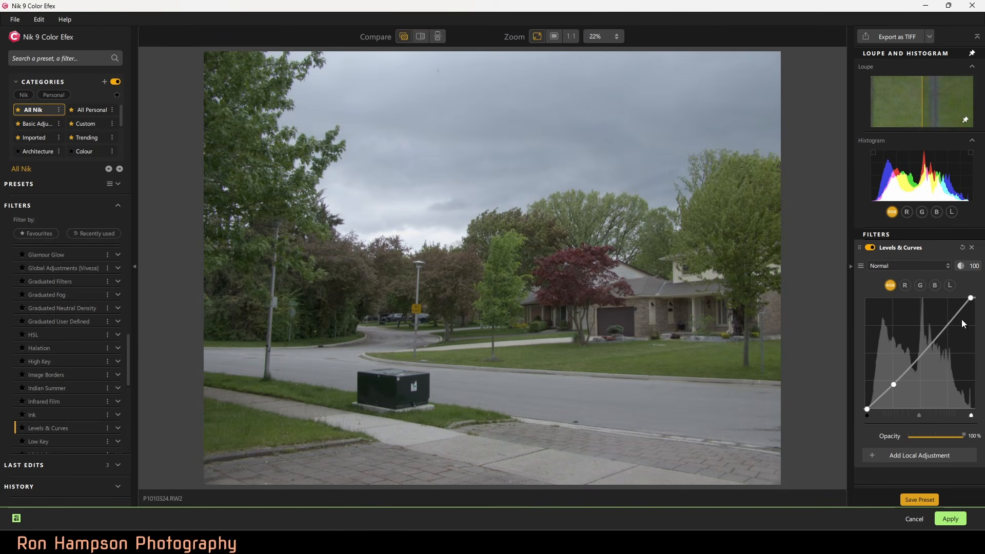
{"action": "left_click_drag", "start_coordinate": [893, 384], "coordinate": [893, 385]}
{"action": "left_click_drag", "start_coordinate": [947, 322], "coordinate": [941, 321]}
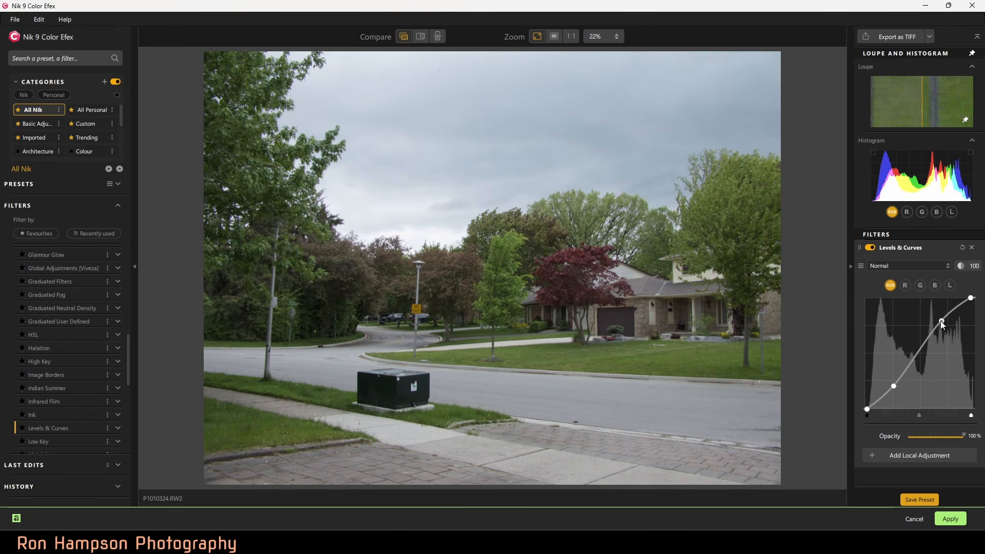
{"action": "left_click_drag", "start_coordinate": [895, 385], "coordinate": [895, 383]}
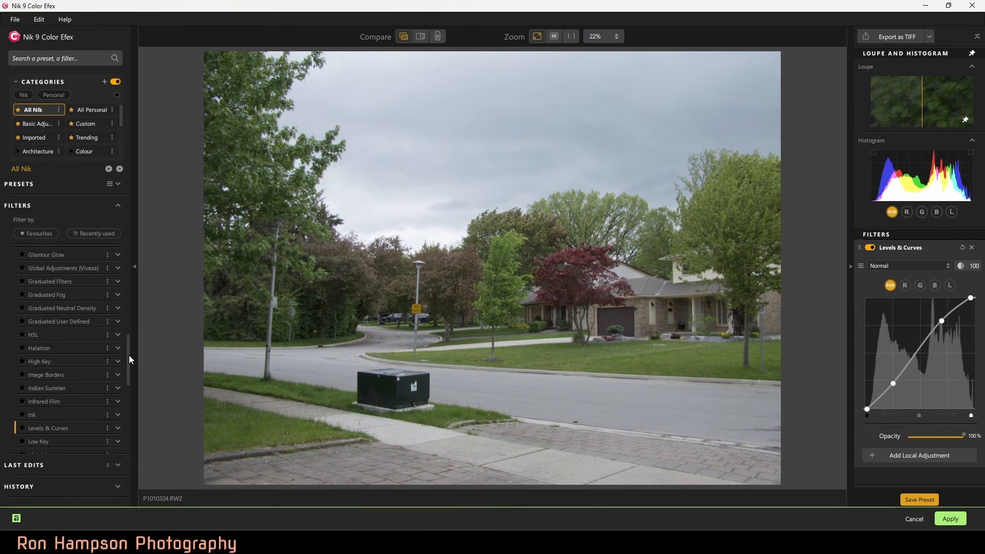
Step: Add a Foliage filter and set its method to 2, trying method 3 first
{"action": "left_click_drag", "start_coordinate": [129, 355], "coordinate": [130, 338]}
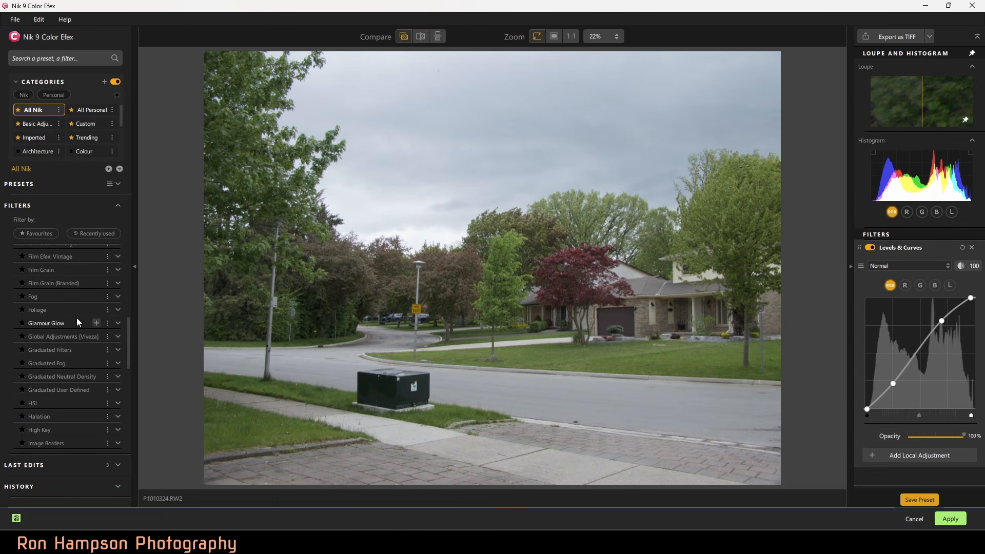
{"action": "left_click", "coordinate": [96, 309]}
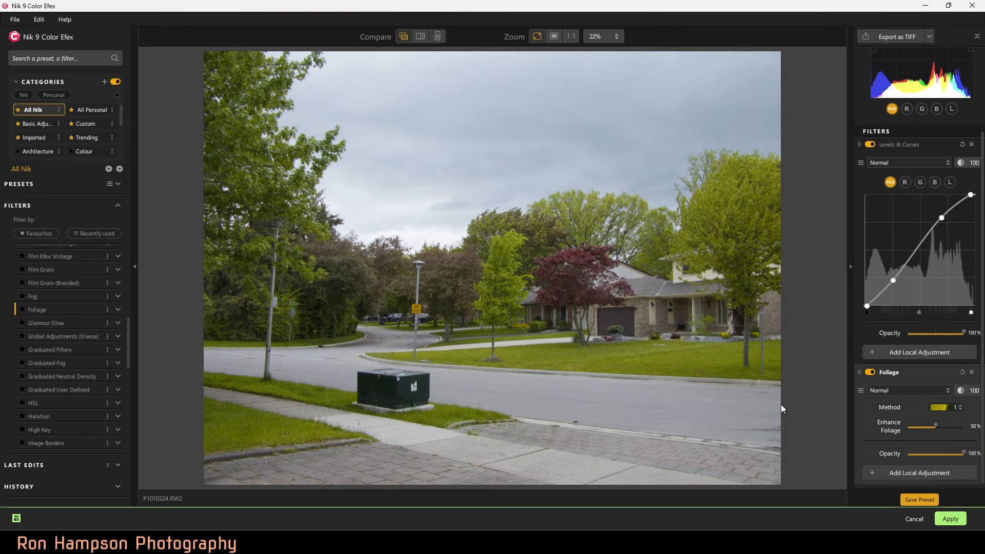
{"action": "left_click", "coordinate": [945, 407]}
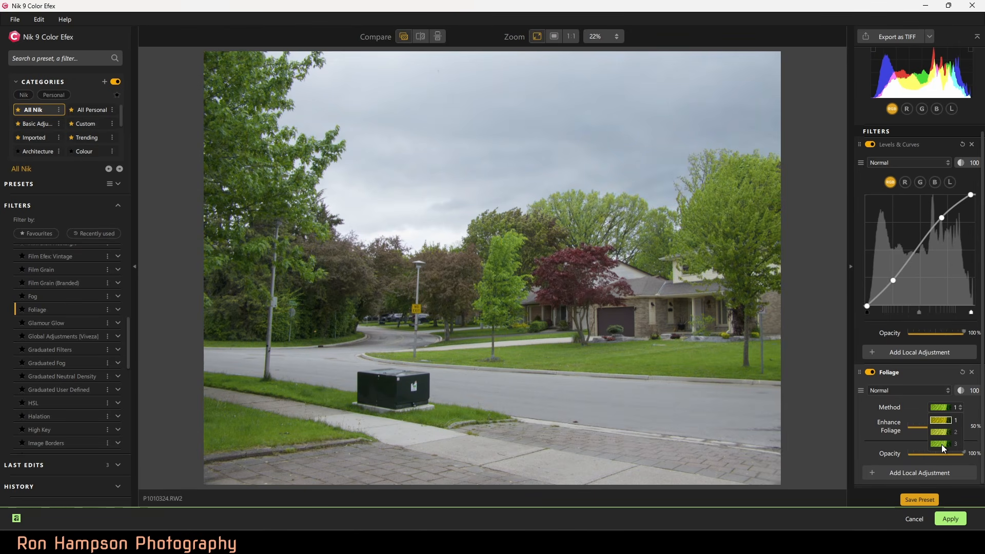
{"action": "left_click", "coordinate": [941, 445]}
{"action": "left_click", "coordinate": [945, 405]}
{"action": "left_click", "coordinate": [938, 429]}
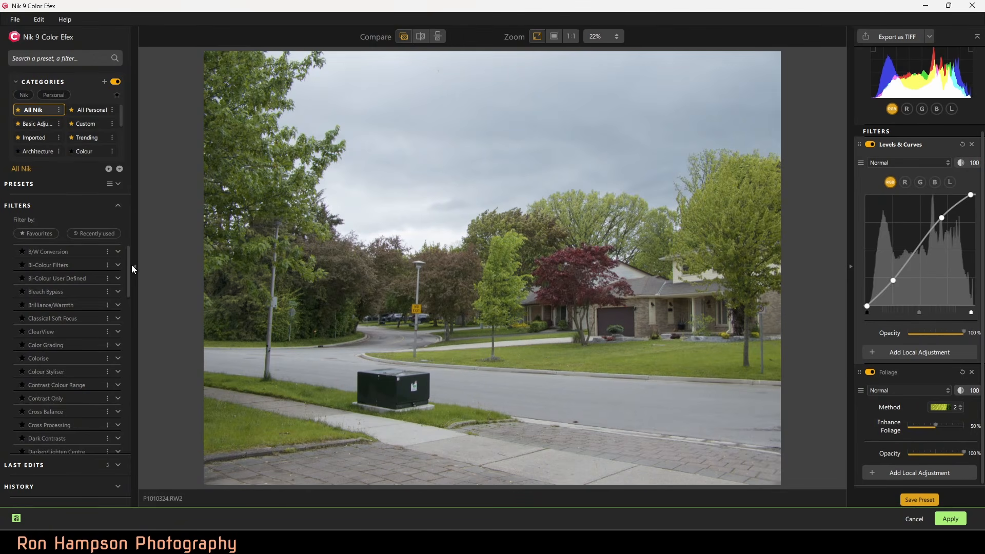
Step: Add a second Levels & Curves filter after Foliage and pull its curve midpoint down to darken the photo
{"action": "left_click_drag", "start_coordinate": [128, 259], "coordinate": [144, 370]}
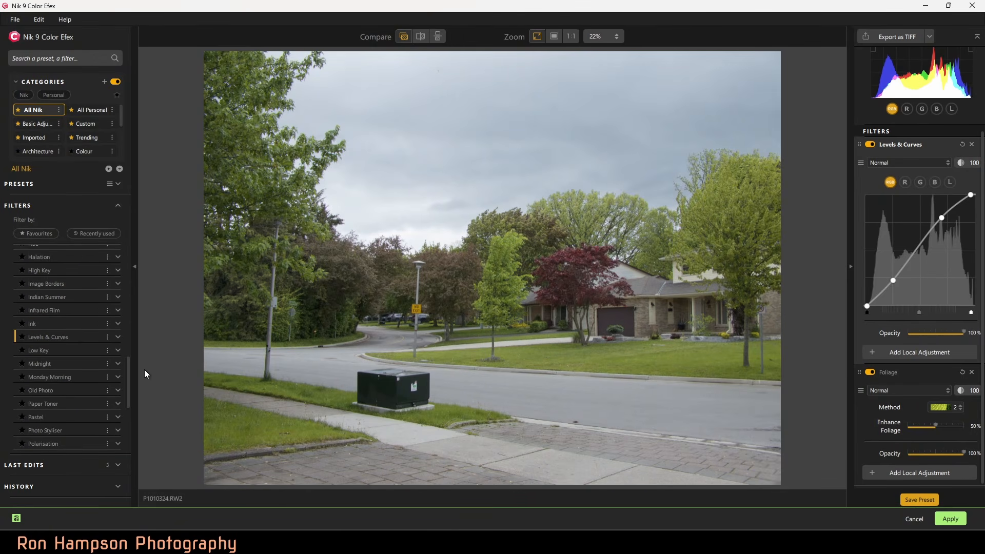
{"action": "left_click", "coordinate": [97, 336]}
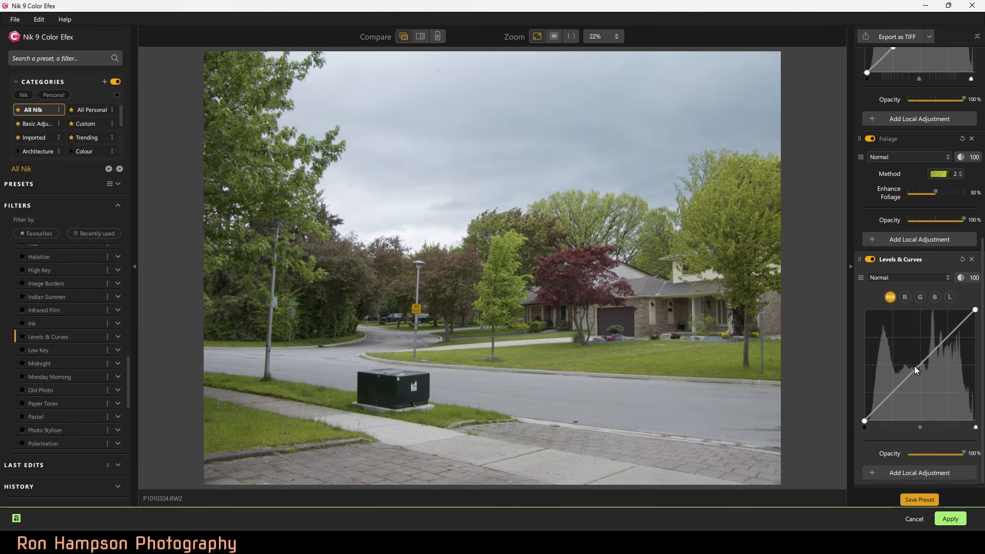
{"action": "left_click_drag", "start_coordinate": [920, 362], "coordinate": [920, 380]}
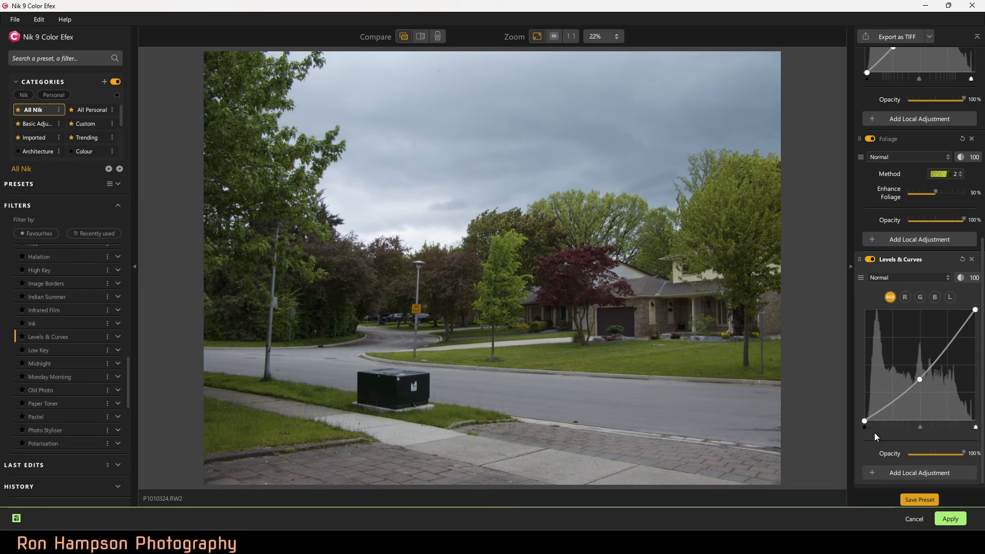
Step: Limit the second Levels & Curves filter with an AI Area Selection box across the foreground paving, extended to the photo's lower-right corner
{"action": "left_click", "coordinate": [886, 470]}
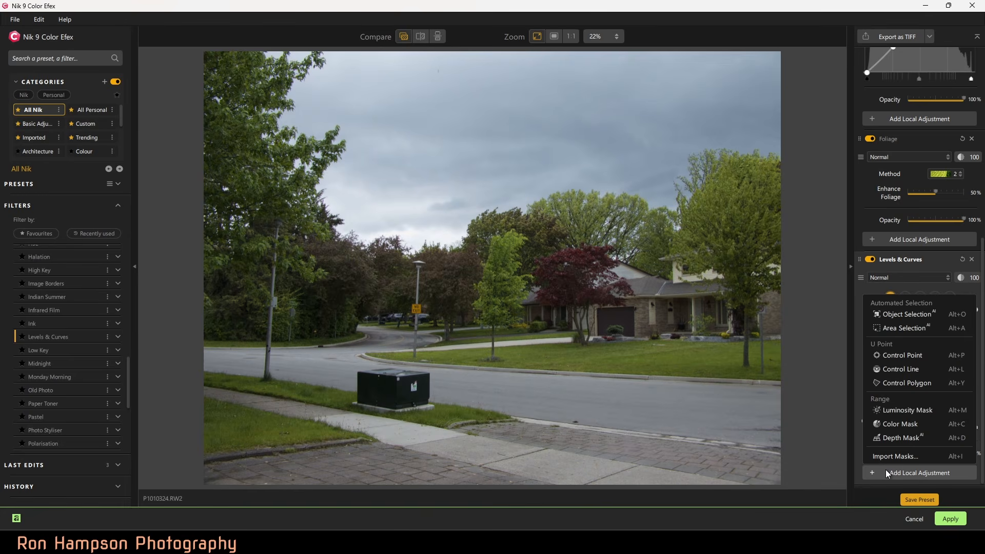
{"action": "left_click", "coordinate": [904, 328]}
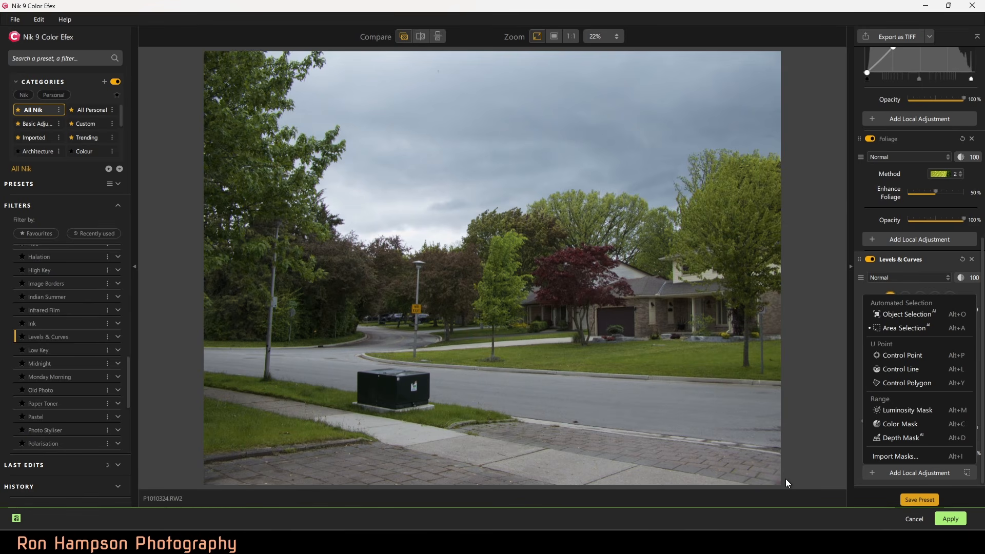
{"action": "left_click_drag", "start_coordinate": [773, 478], "coordinate": [191, 377]}
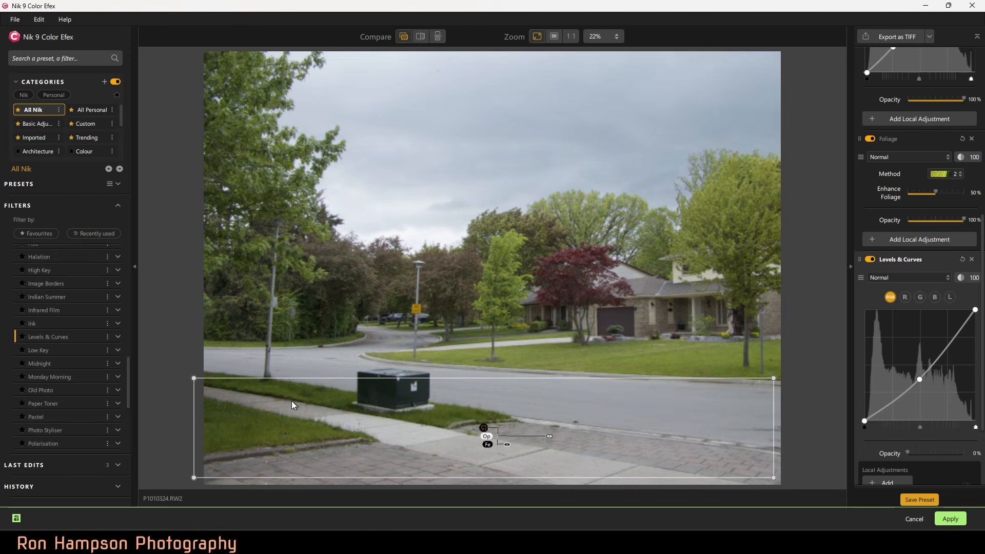
{"action": "left_click_drag", "start_coordinate": [773, 478], "coordinate": [787, 488]}
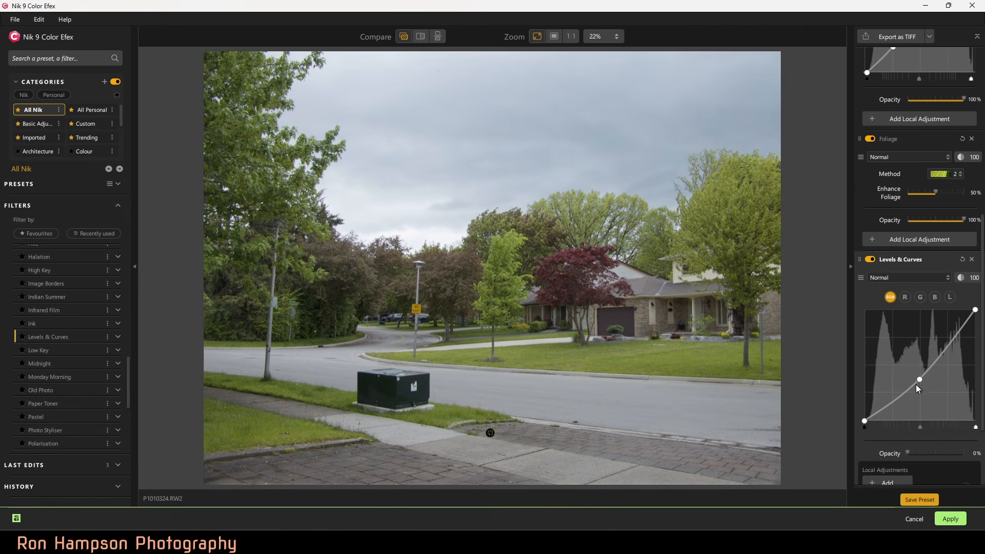
Step: Reshape the second curve into an S with darker shadows and lifted highlights, and compare the foreground with the filter off and on
{"action": "left_click_drag", "start_coordinate": [919, 379], "coordinate": [913, 384]}
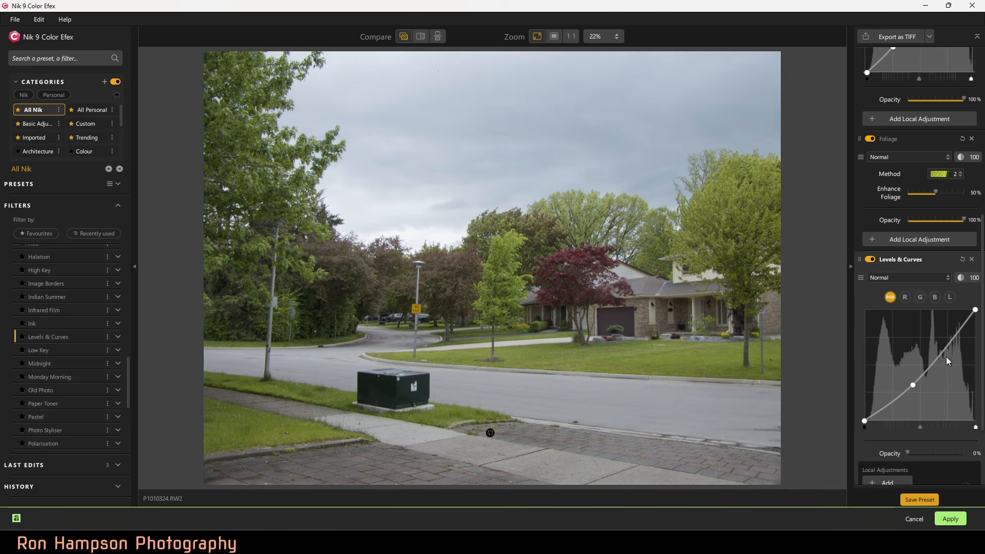
{"action": "left_click_drag", "start_coordinate": [947, 348], "coordinate": [945, 341]}
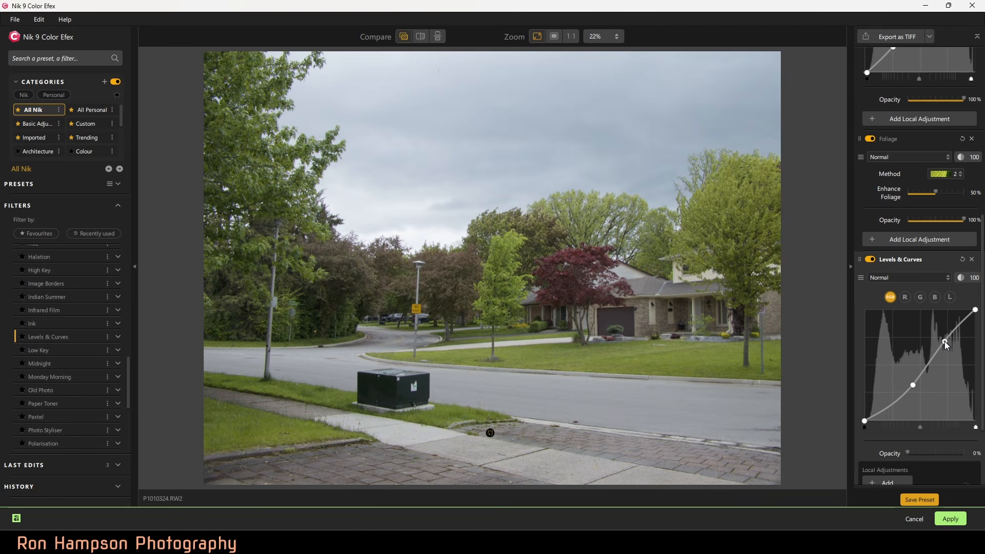
{"action": "left_click", "coordinate": [871, 261]}
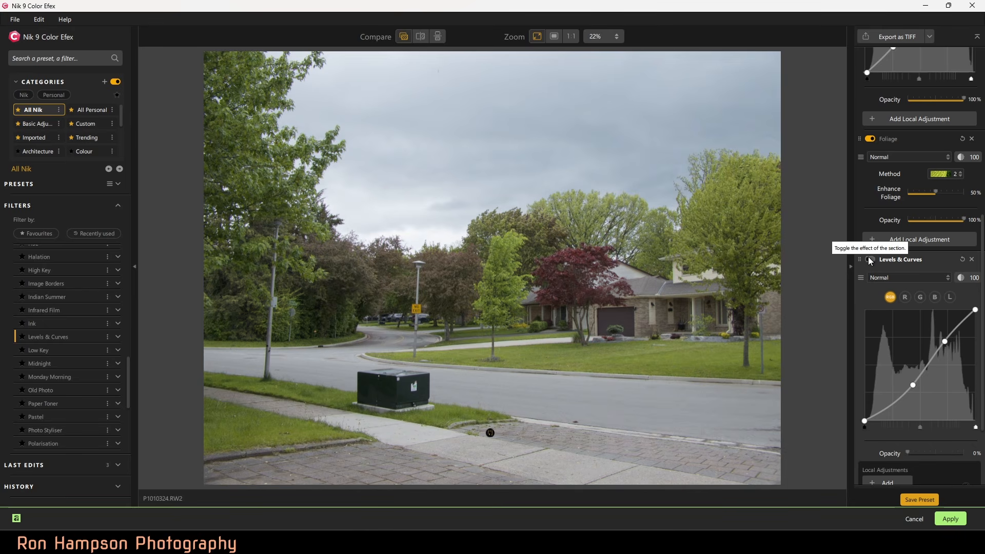
{"action": "left_click", "coordinate": [871, 261]}
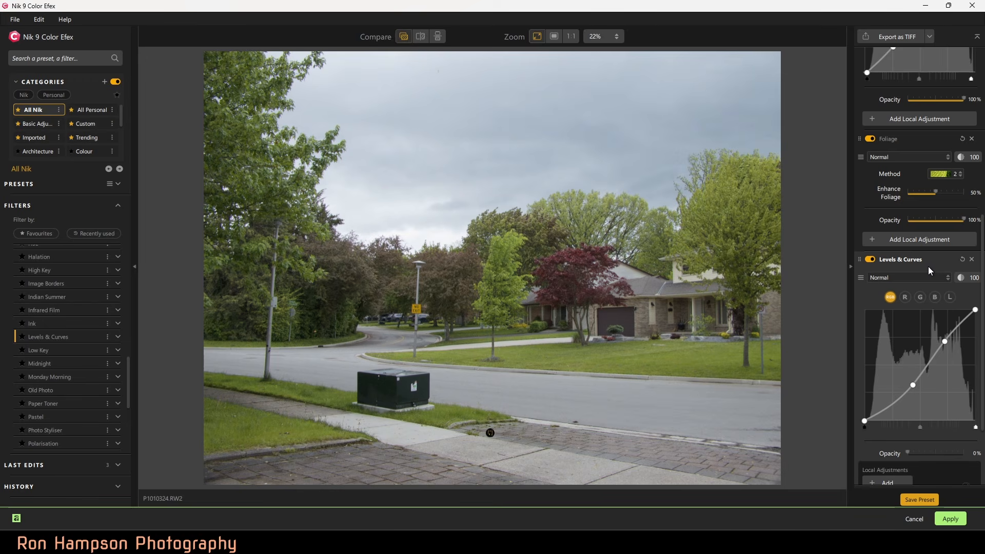
Step: Compare the photo with the Foliage and second Levels & Curves filters off and on
{"action": "left_click", "coordinate": [870, 138]}
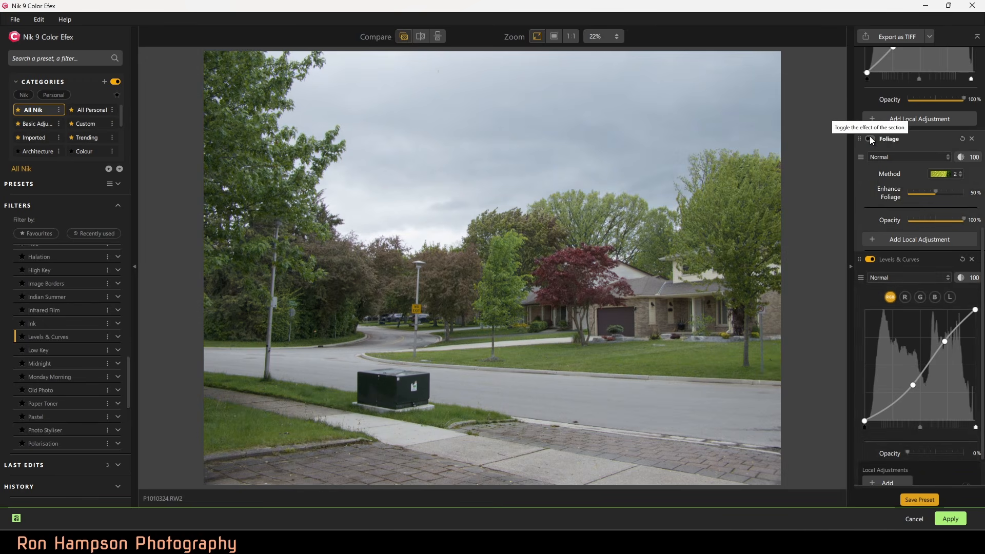
{"action": "left_click", "coordinate": [870, 259]}
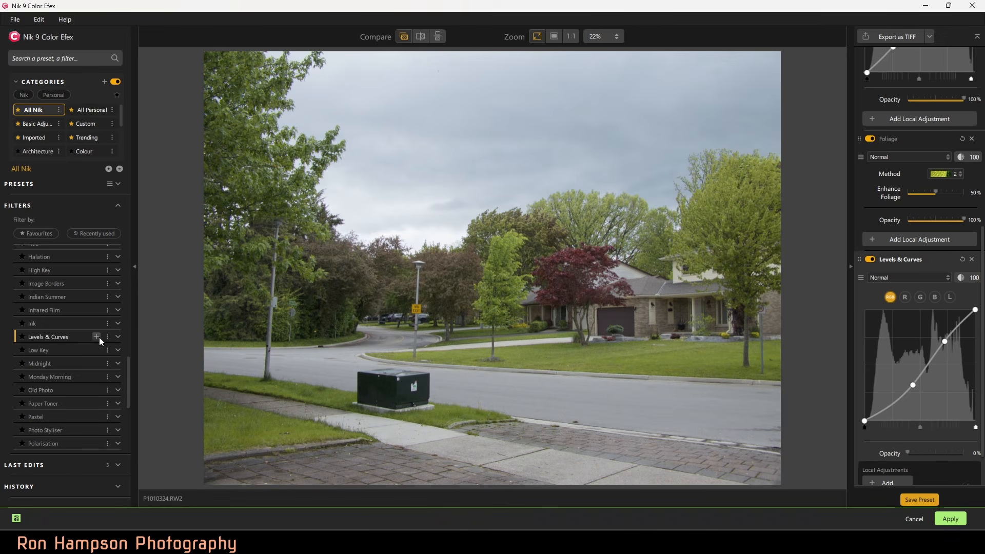
Step: Add a third Levels & Curves filter, pull its upper midtones down to darken the photo and raise the shadows slightly
{"action": "left_click", "coordinate": [96, 337]}
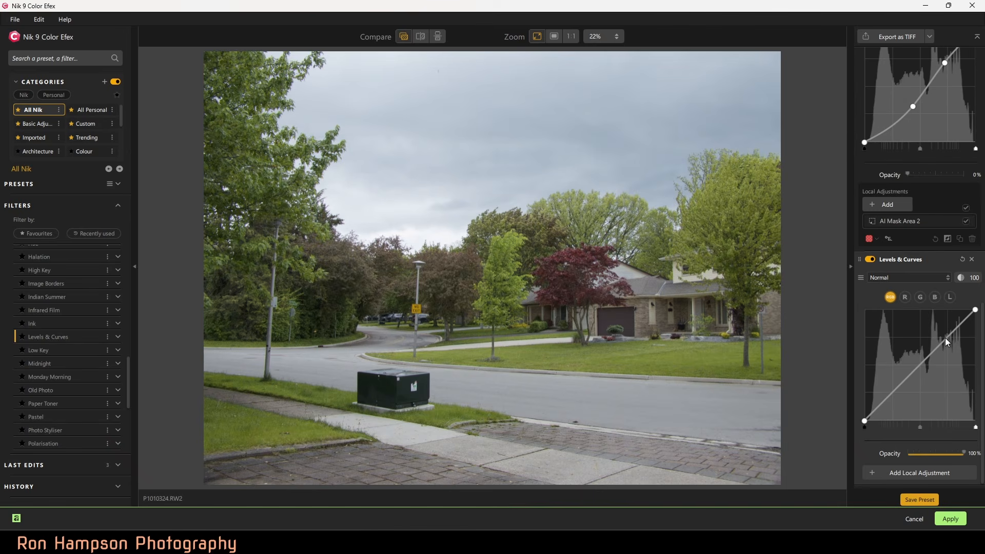
{"action": "left_click_drag", "start_coordinate": [944, 340], "coordinate": [944, 355]}
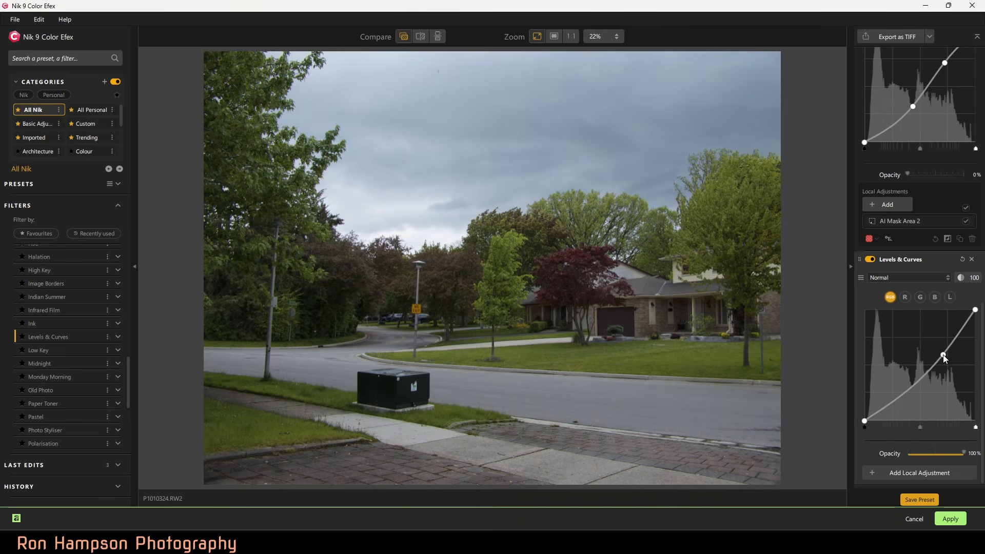
{"action": "left_click_drag", "start_coordinate": [891, 399], "coordinate": [892, 393]}
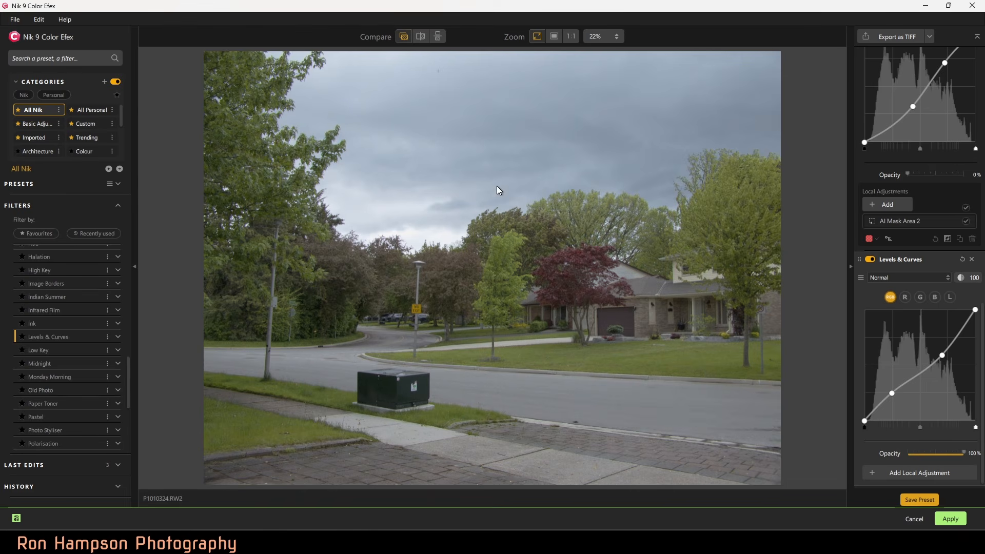
Step: Try limiting the third Levels & Curves filter with an AI Area Selection box across the sky and treetops, and turn that mask off
{"action": "left_click", "coordinate": [881, 470]}
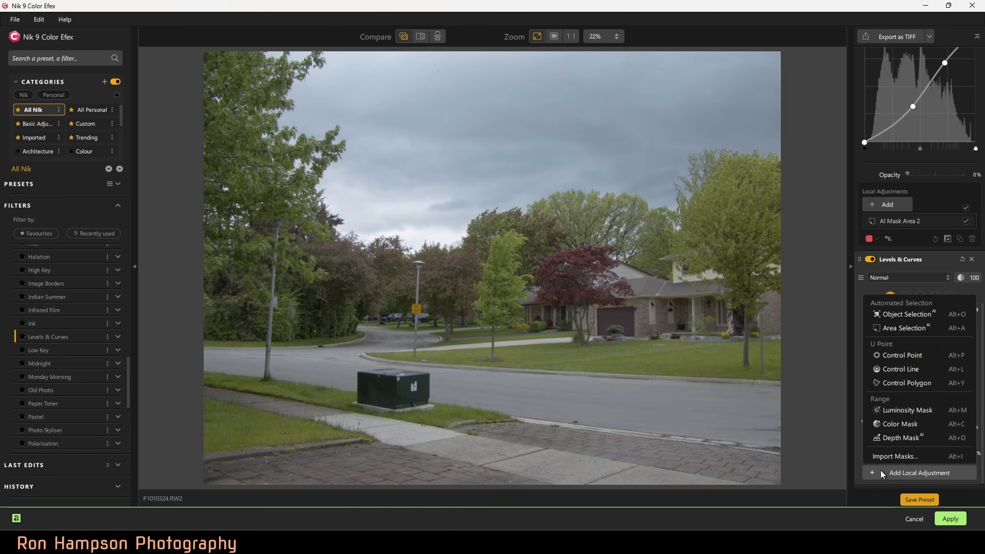
{"action": "left_click", "coordinate": [908, 328]}
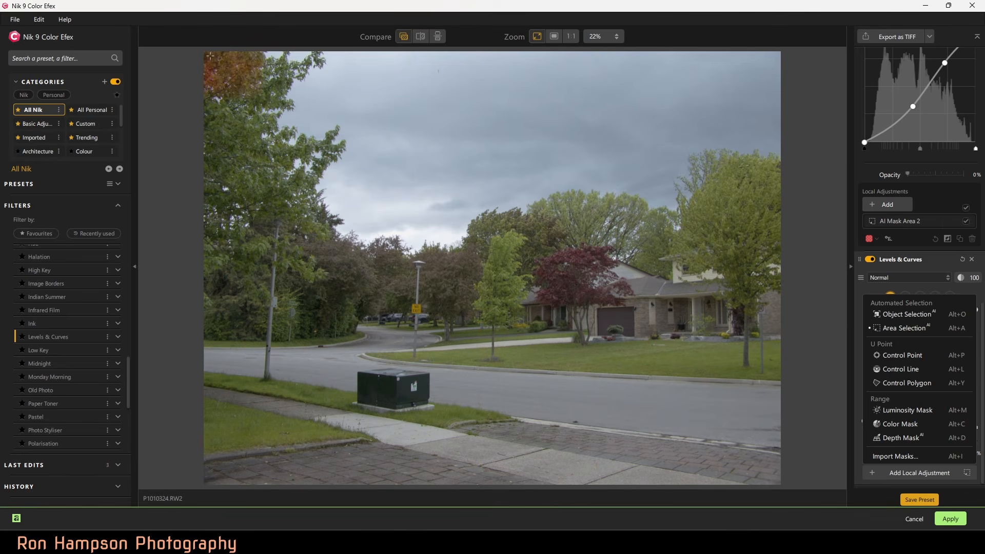
{"action": "left_click_drag", "start_coordinate": [210, 54], "coordinate": [822, 287]}
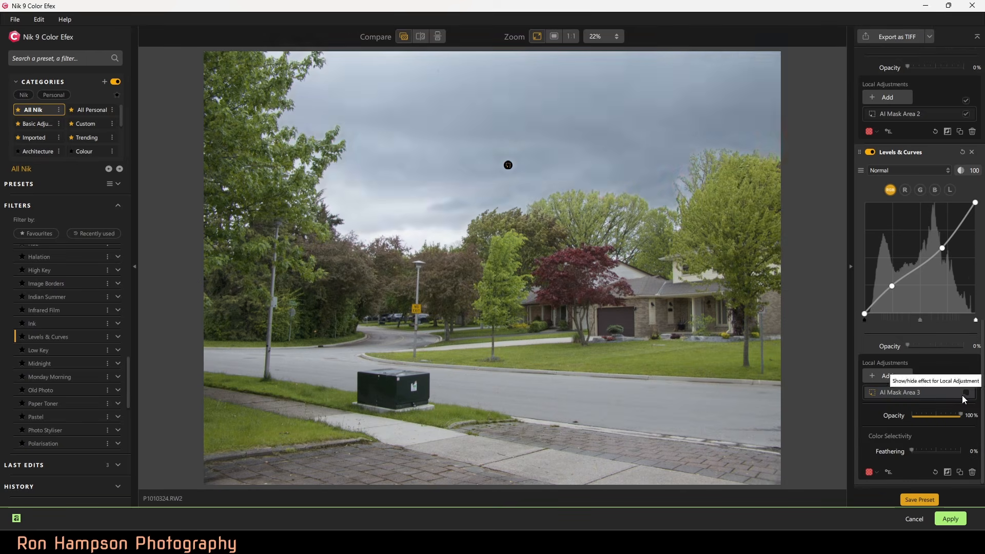
{"action": "left_click", "coordinate": [963, 395]}
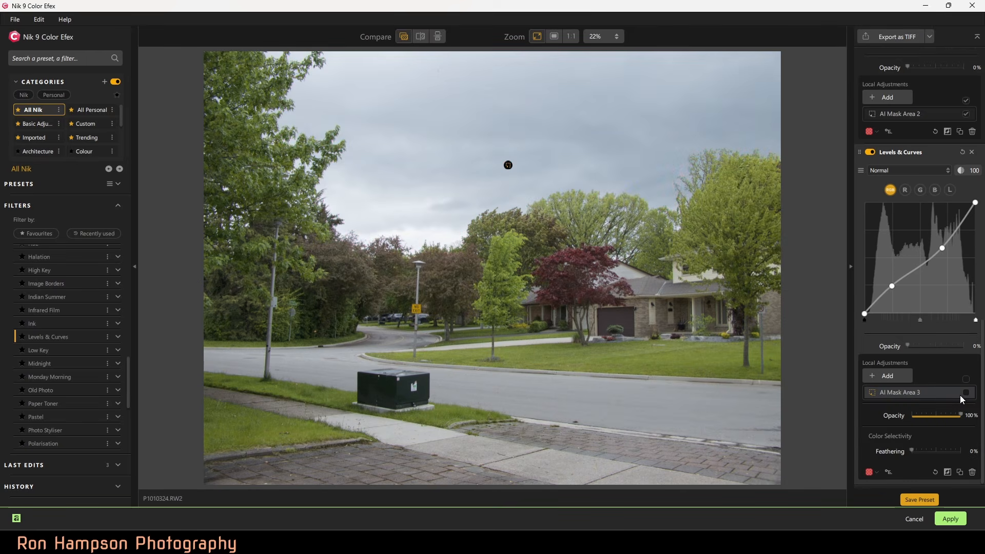
Step: Try an AI Object Selection on the sky for the third Levels & Curves filter, and turn that mask off
{"action": "left_click", "coordinate": [888, 376]}
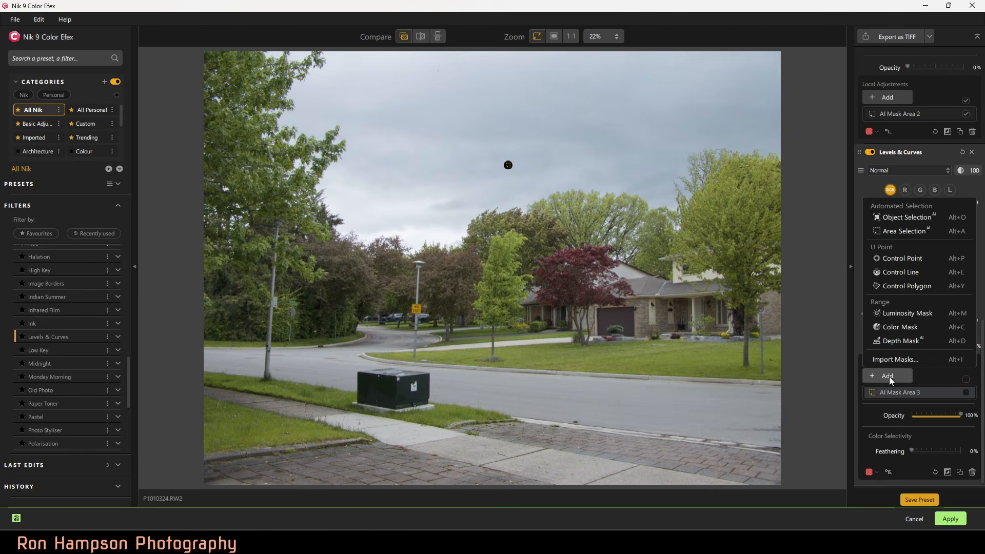
{"action": "left_click", "coordinate": [898, 217]}
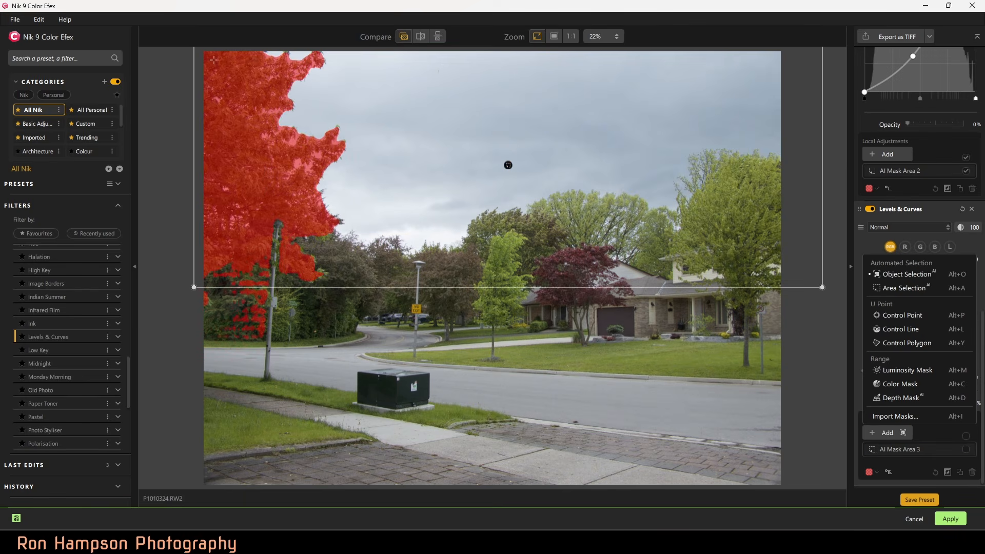
{"action": "left_click", "coordinate": [368, 95]}
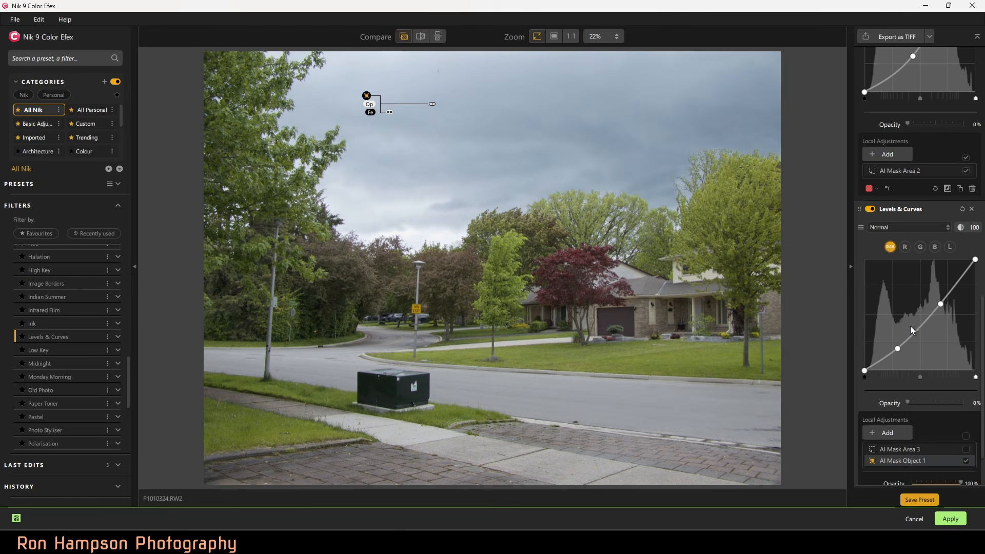
{"action": "left_click", "coordinate": [967, 460]}
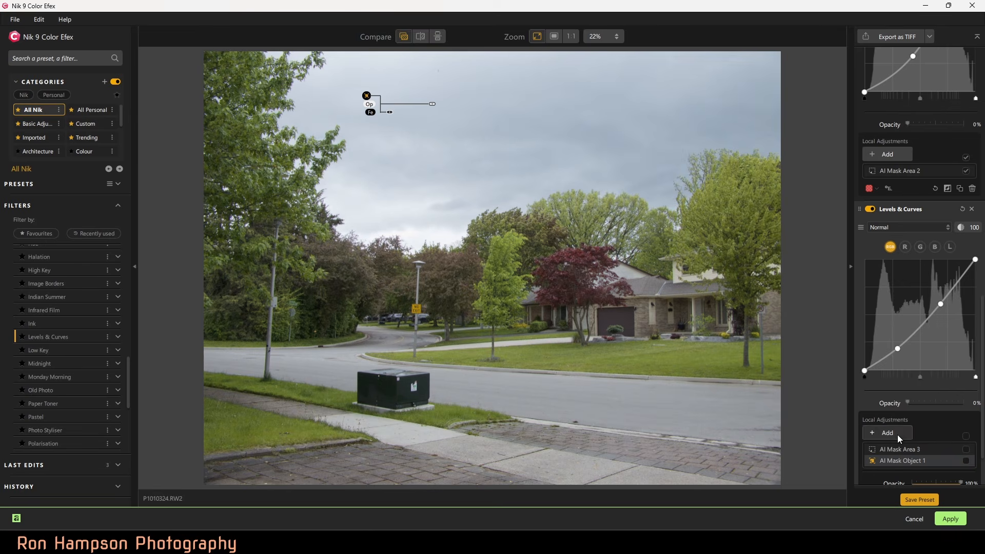
Step: Limit the third Levels & Curves filter with a Control Line from the upper sky down to the lawn, and compare it off and on
{"action": "left_click", "coordinate": [898, 439]}
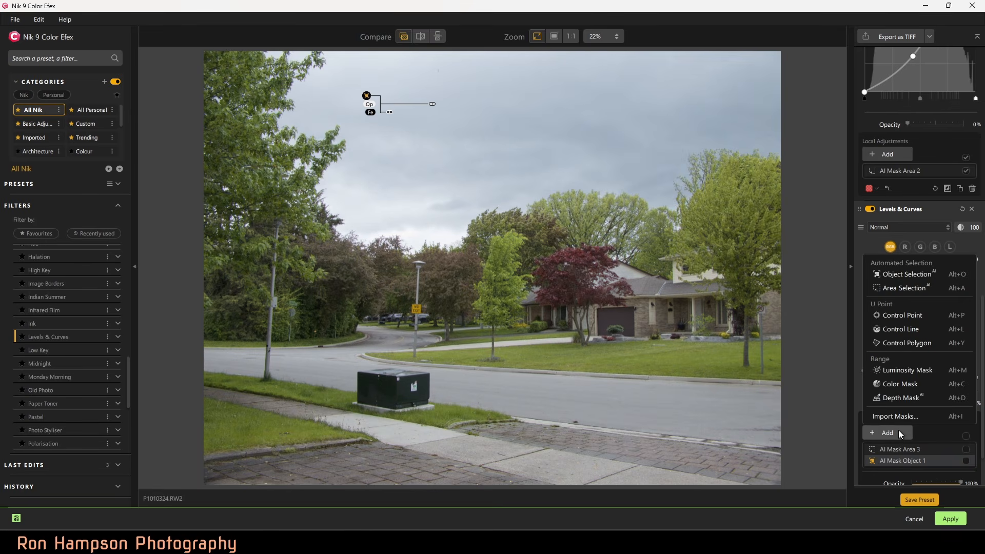
{"action": "left_click", "coordinate": [899, 330]}
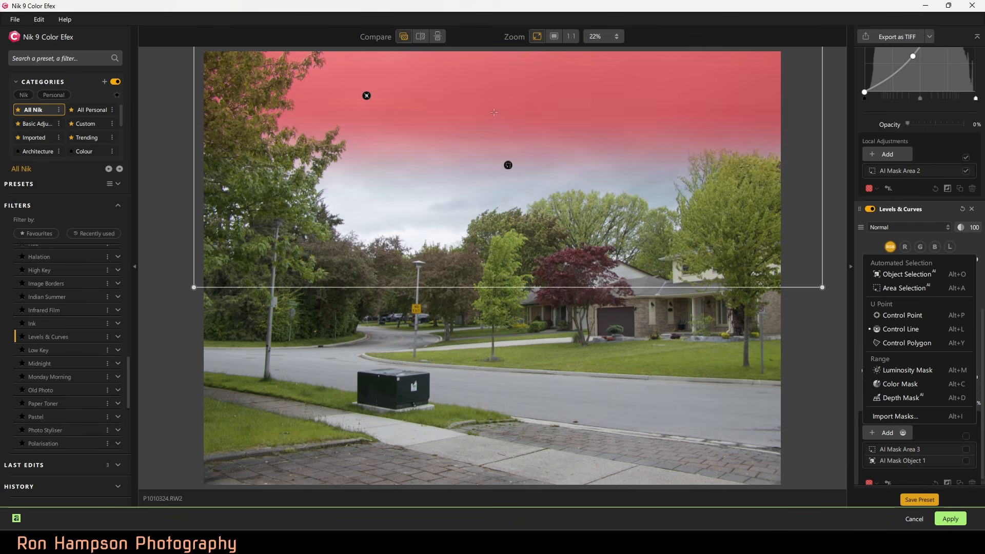
{"action": "left_click_drag", "start_coordinate": [497, 124], "coordinate": [499, 330]}
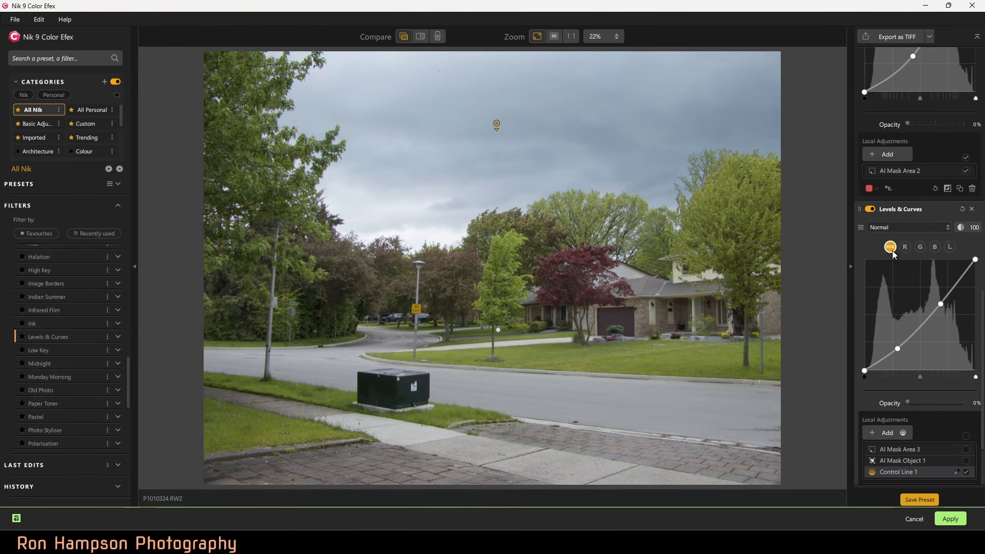
{"action": "left_click", "coordinate": [872, 211]}
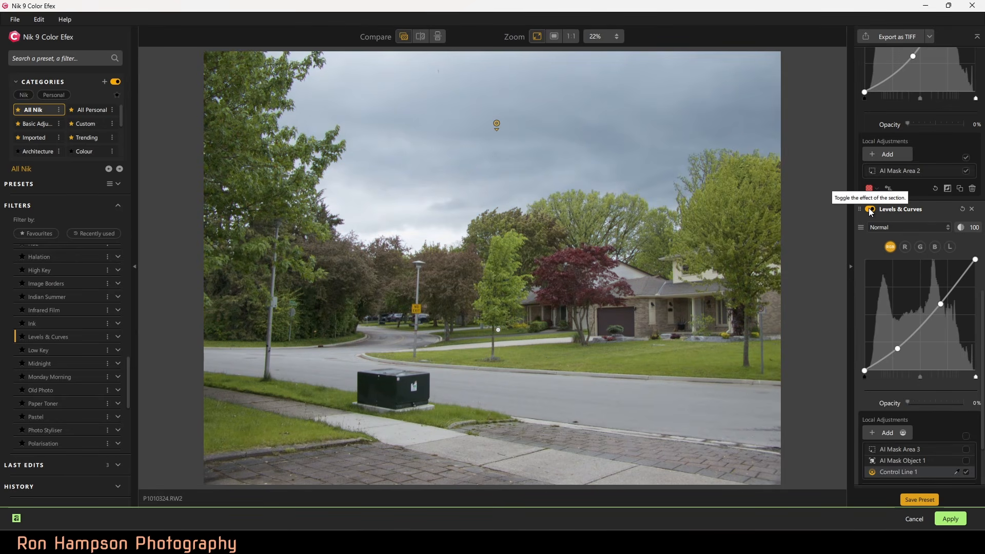
{"action": "left_click", "coordinate": [872, 211]}
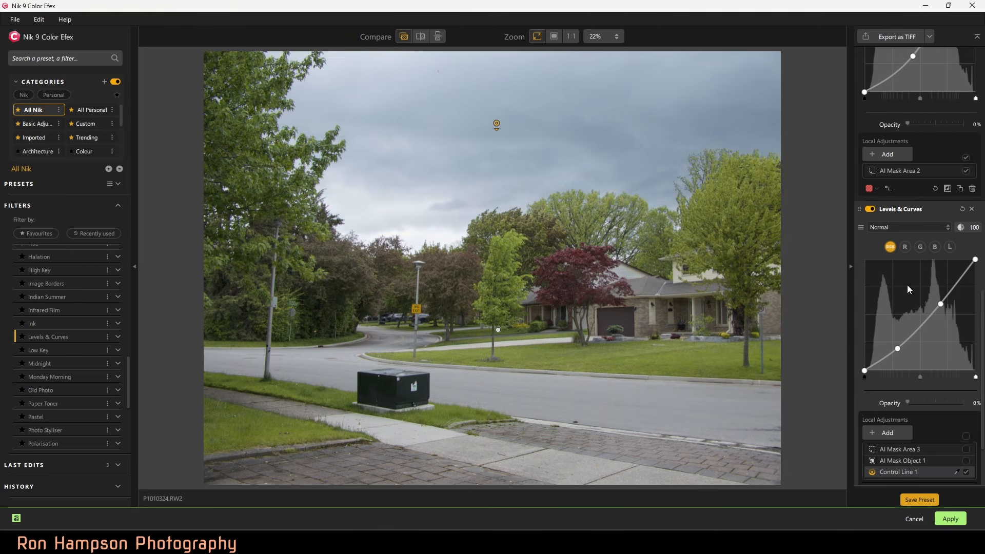
Step: Darken the sky further by lowering the third curve's shadow and midtone points and adding a point in the highlights
{"action": "left_click_drag", "start_coordinate": [897, 346], "coordinate": [896, 355]}
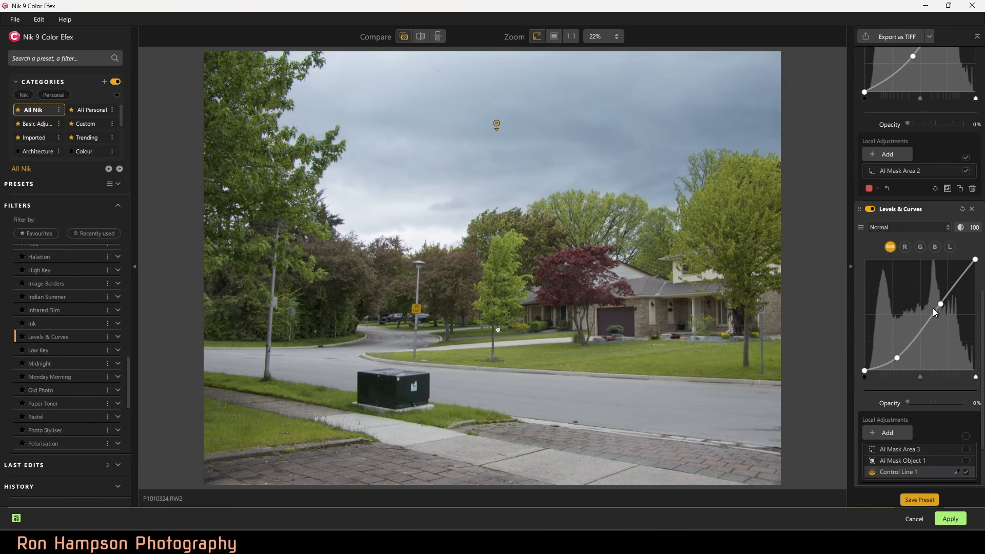
{"action": "left_click_drag", "start_coordinate": [940, 303], "coordinate": [940, 314]}
{"action": "left_click", "coordinate": [963, 284]}
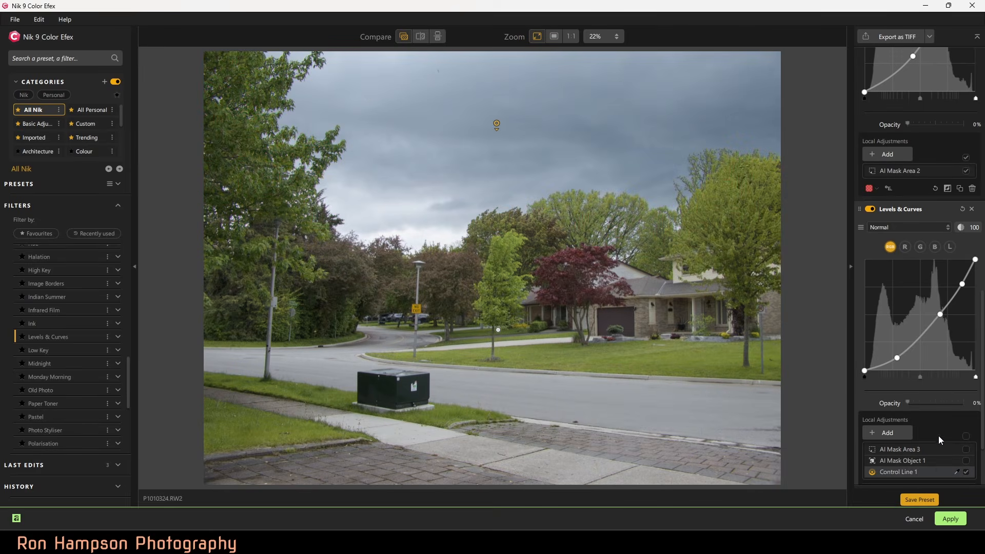
Step: Delete the unused AI Mask Area 3 and AI Mask Object 1 from the third Levels & Curves filter
{"action": "left_click", "coordinate": [928, 450]}
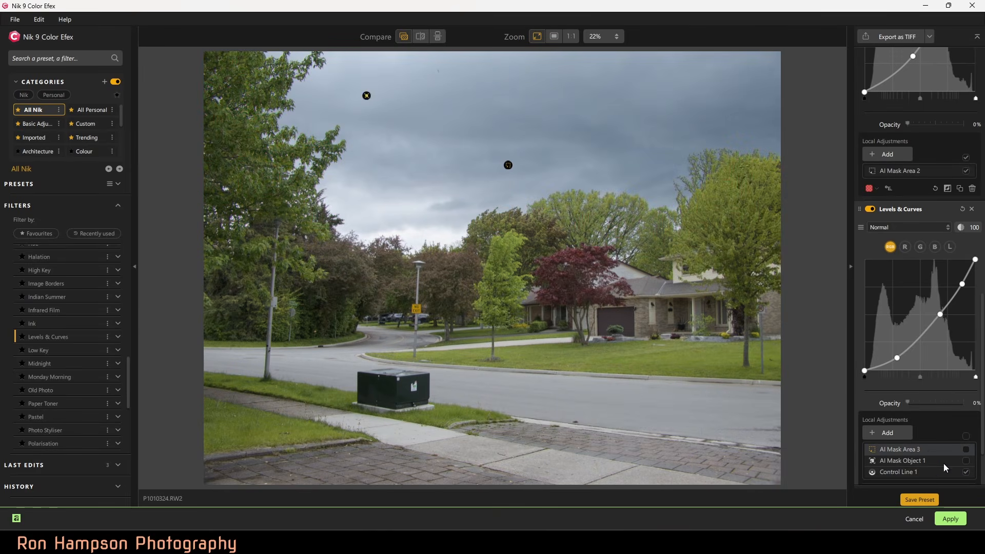
{"action": "left_click", "coordinate": [926, 449]}
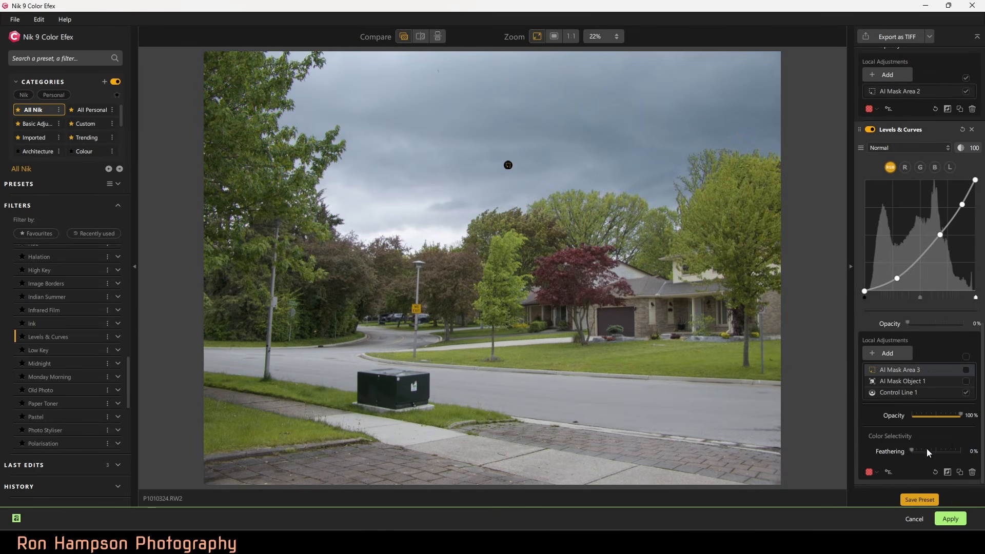
{"action": "left_click", "coordinate": [972, 472]}
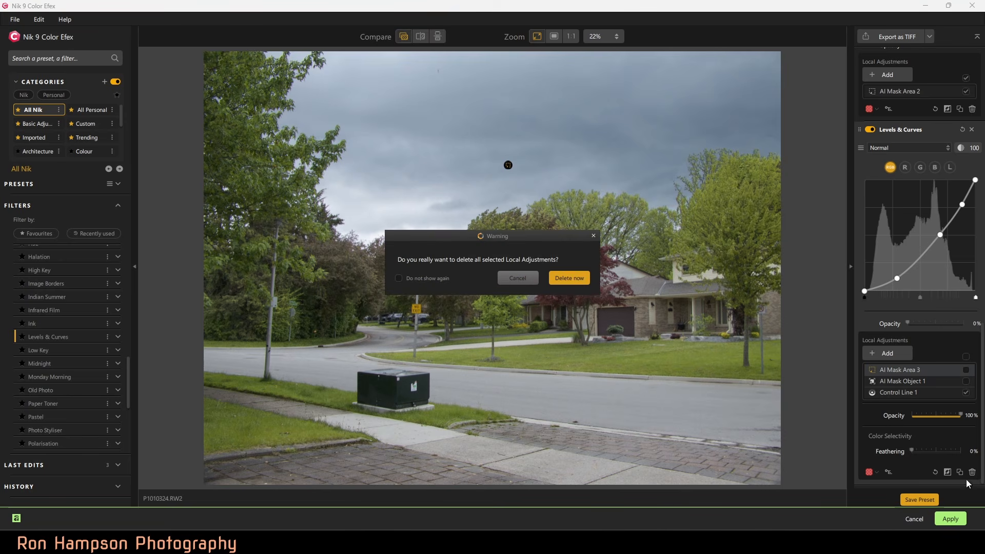
{"action": "left_click", "coordinate": [575, 277]}
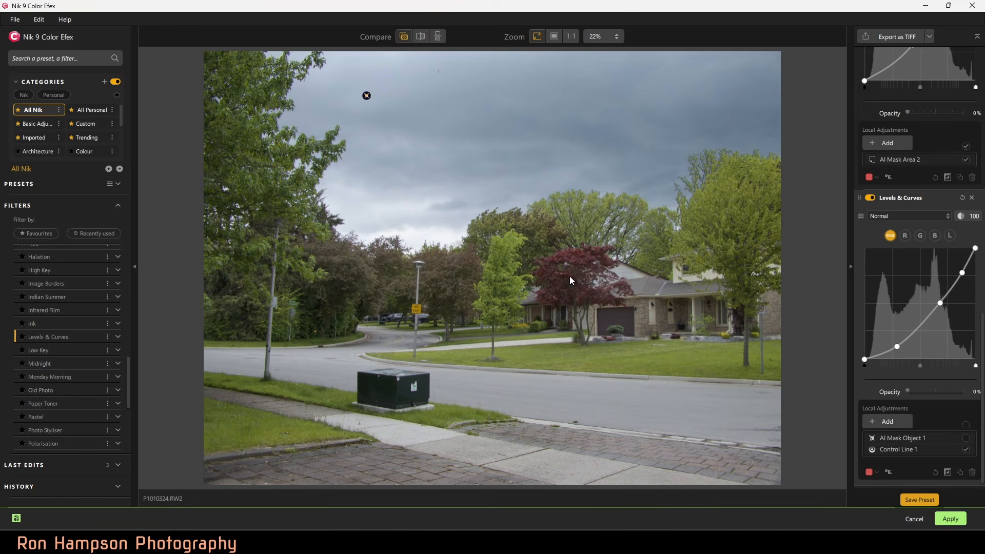
{"action": "left_click", "coordinate": [930, 438]}
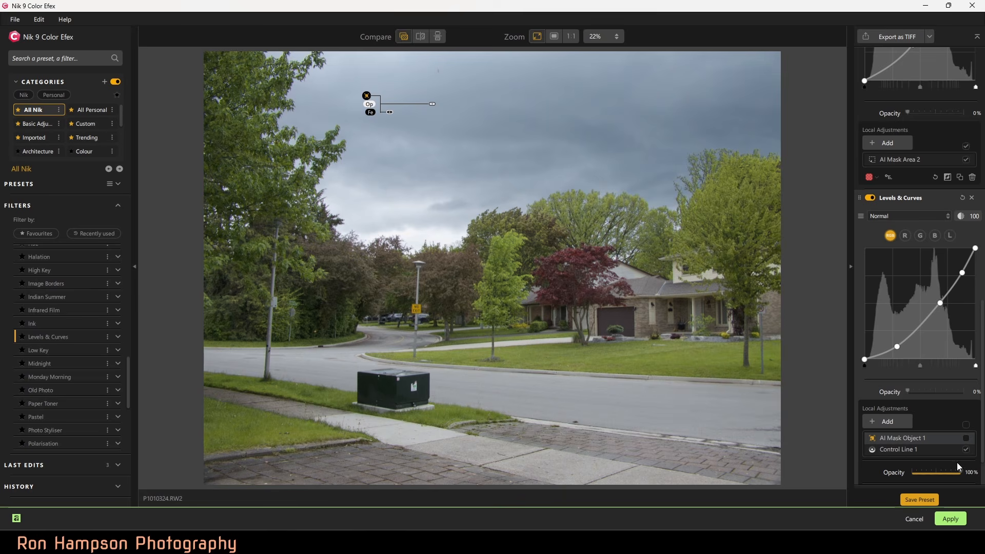
{"action": "scroll", "coordinate": [956, 461], "scroll_direction": "down", "scroll_amount": 1}
{"action": "left_click", "coordinate": [972, 472]}
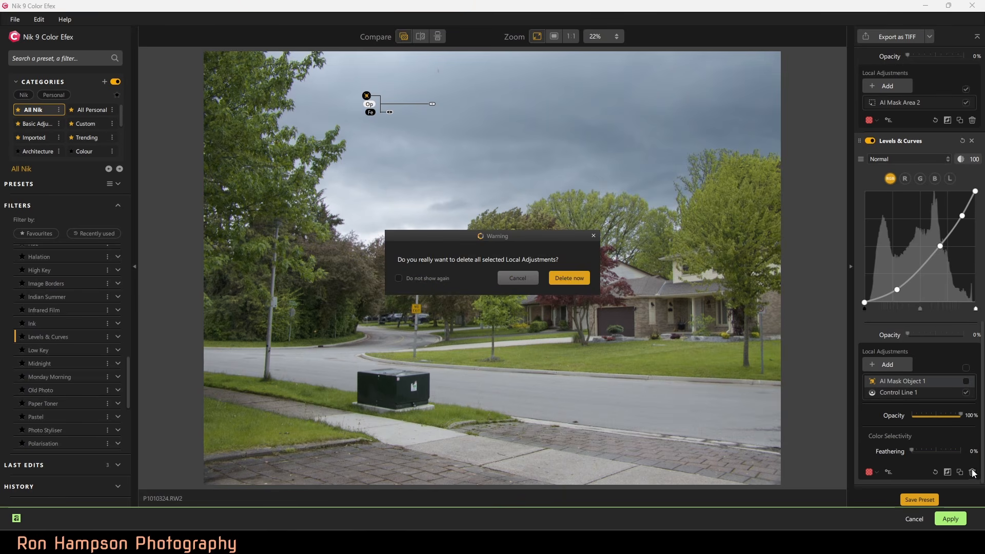
{"action": "left_click", "coordinate": [573, 279]}
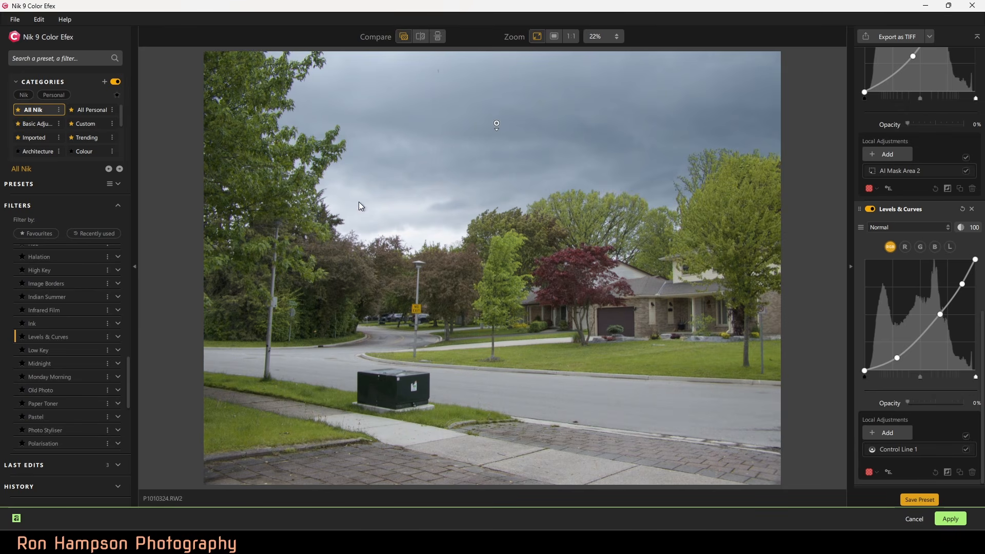
Step: Add a Vignette Filter with shape 2, transition 100%, size 13% and strength 49%, and apply all the edits to the photo
{"action": "scroll", "coordinate": [71, 368], "scroll_direction": "down", "scroll_amount": 5}
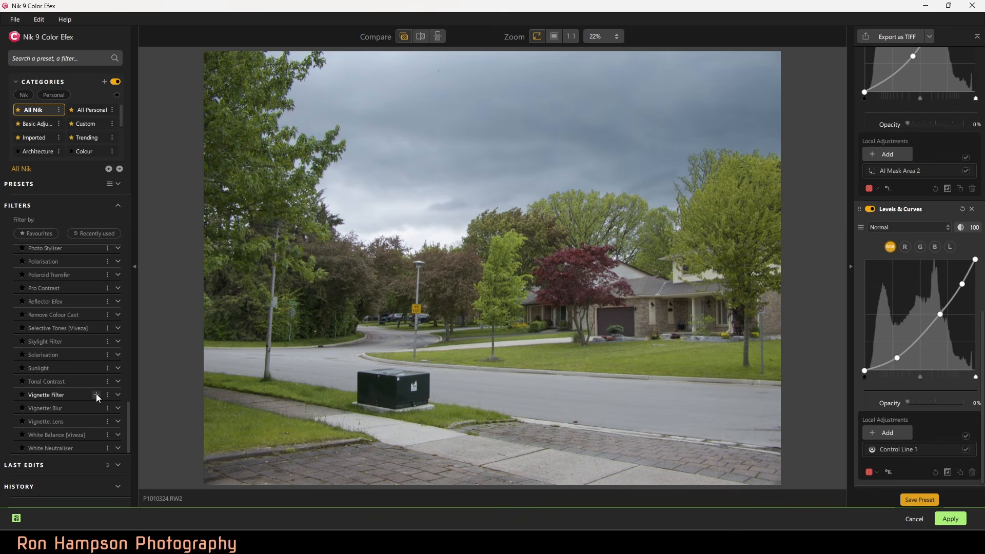
{"action": "left_click", "coordinate": [97, 394]}
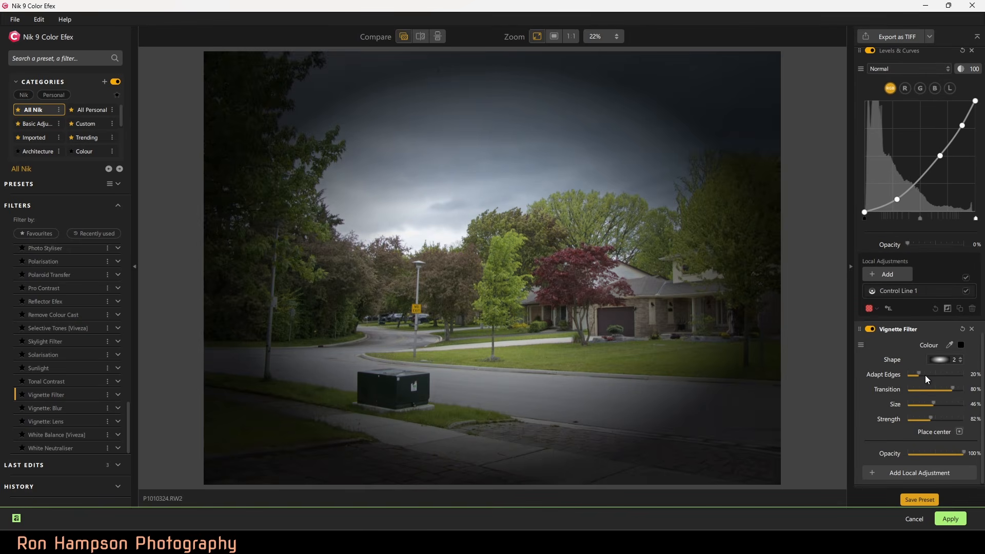
{"action": "left_click", "coordinate": [940, 359]}
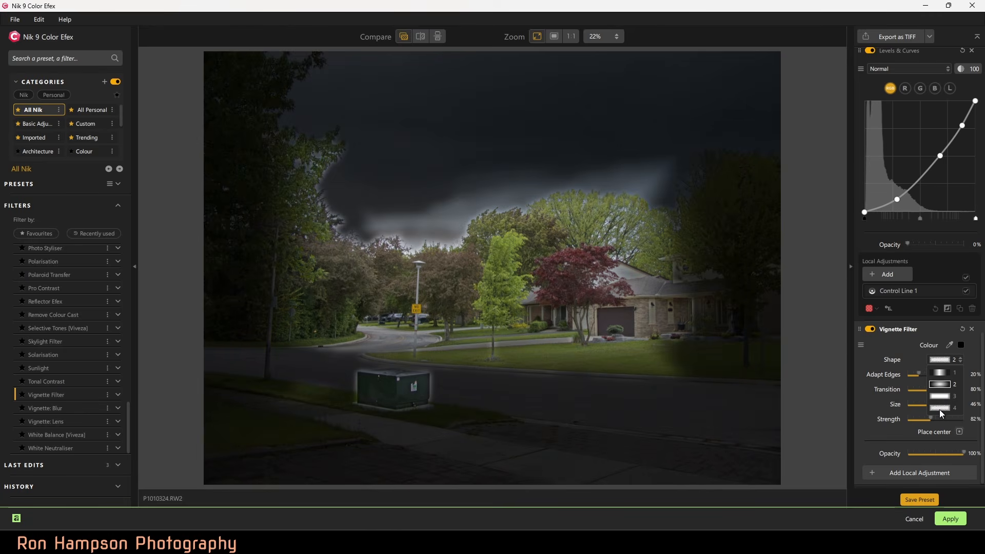
{"action": "left_click", "coordinate": [946, 382]}
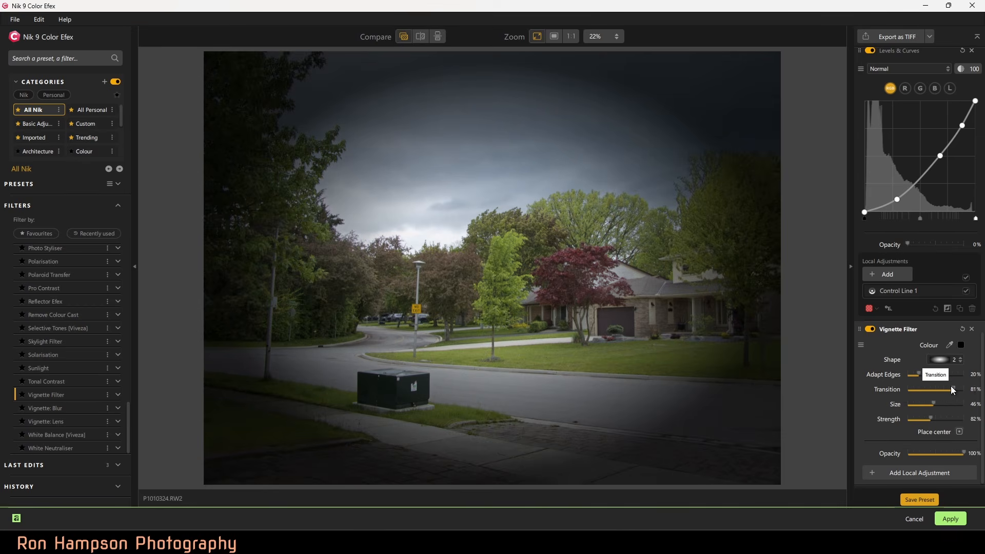
{"action": "left_click_drag", "start_coordinate": [952, 387], "coordinate": [923, 418]}
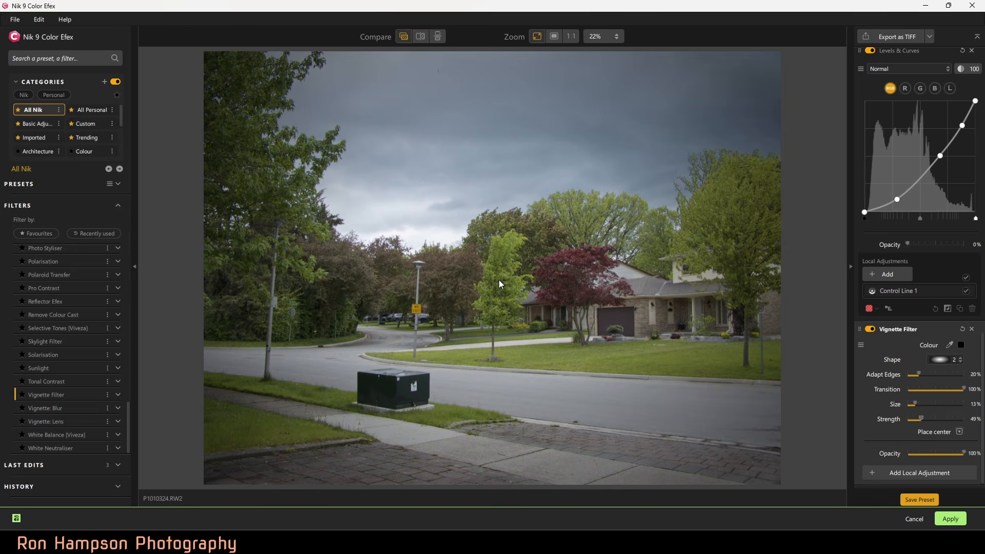
{"action": "left_click", "coordinate": [948, 520]}
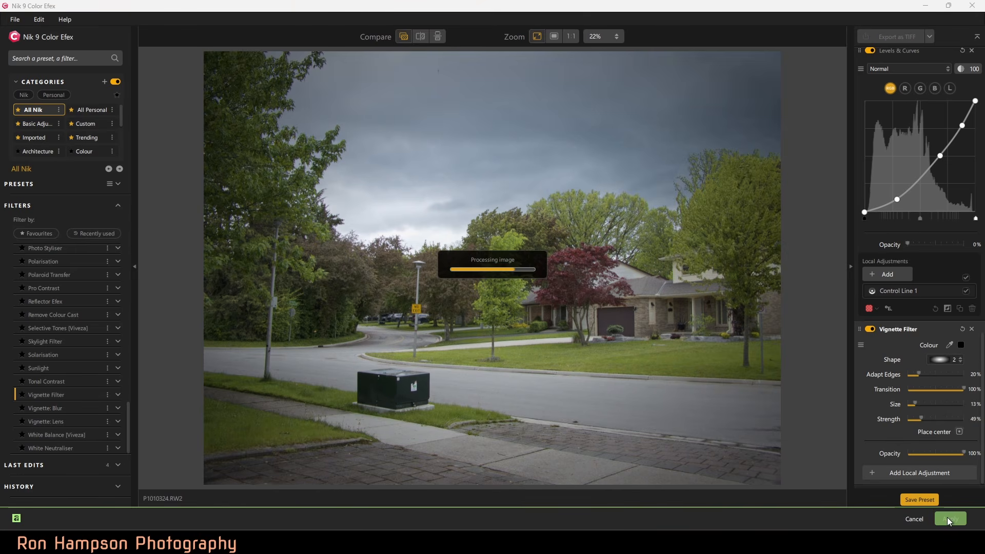